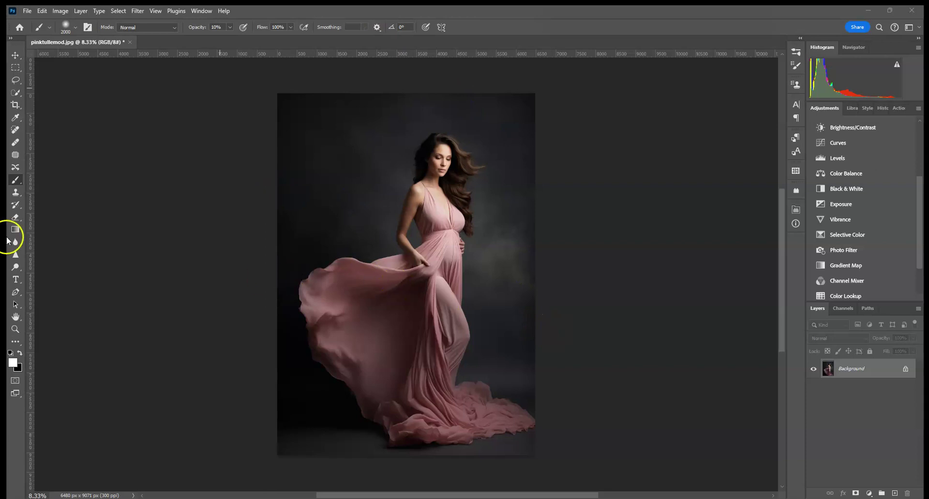
Step: Place the Tulle14 image from the Tulle & Veil folder as an embedded layer over the portrait
left_click(29, 11)
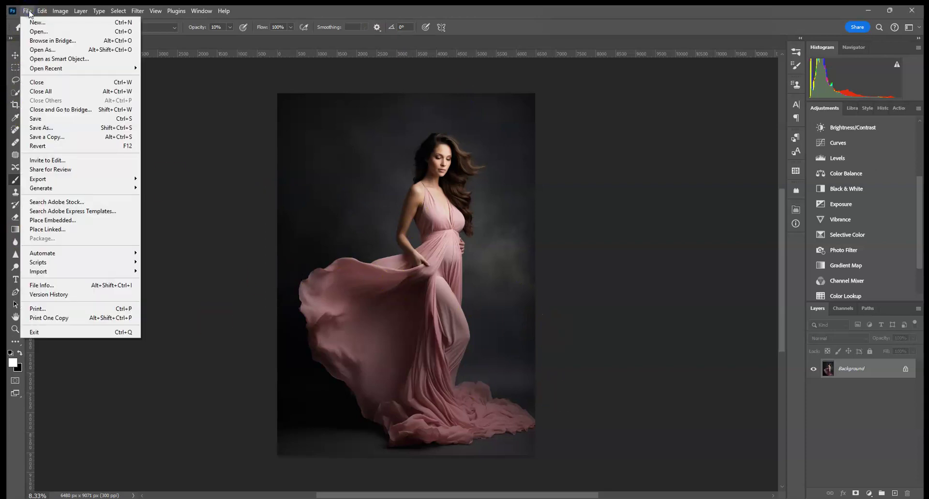
left_click(57, 220)
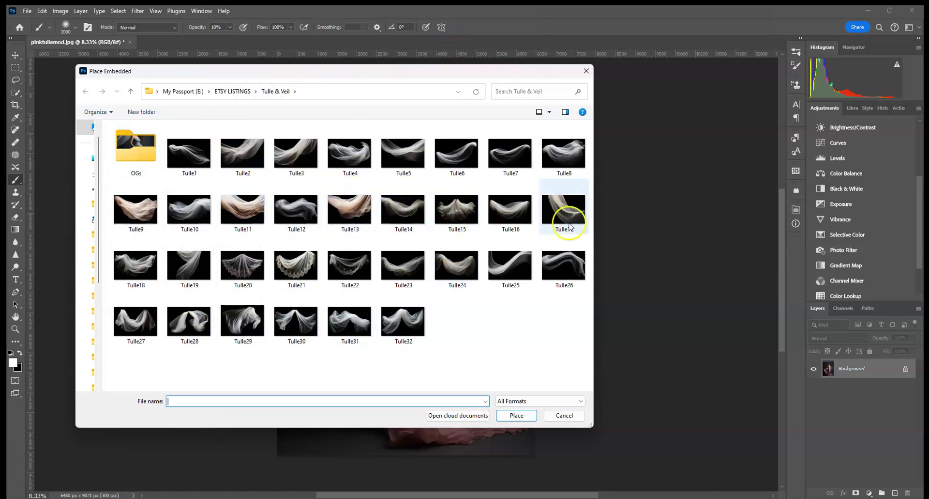
left_click(406, 213)
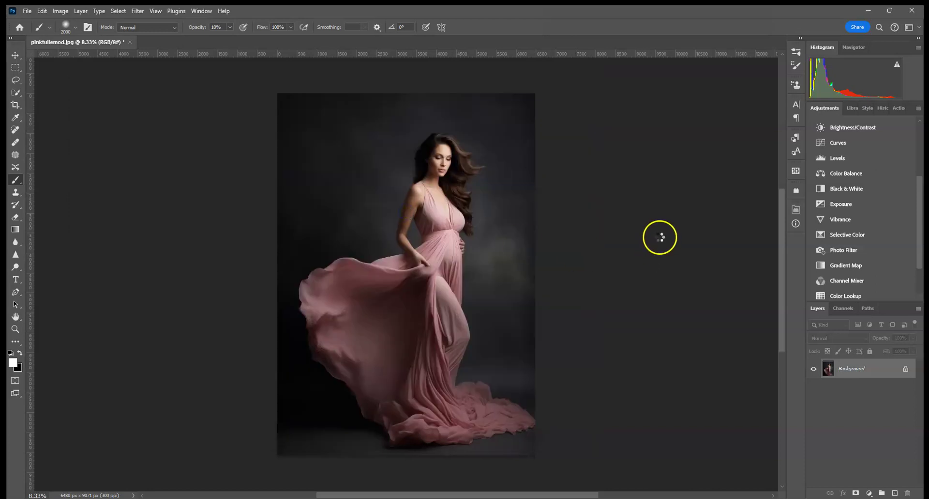
Step: Scale the tulle to about 105% wide and 103% high, rotate it about 10.8°, and position it over the woman's upper body
left_click_drag(535, 187, 656, 116)
left_click_drag(683, 173, 431, 261)
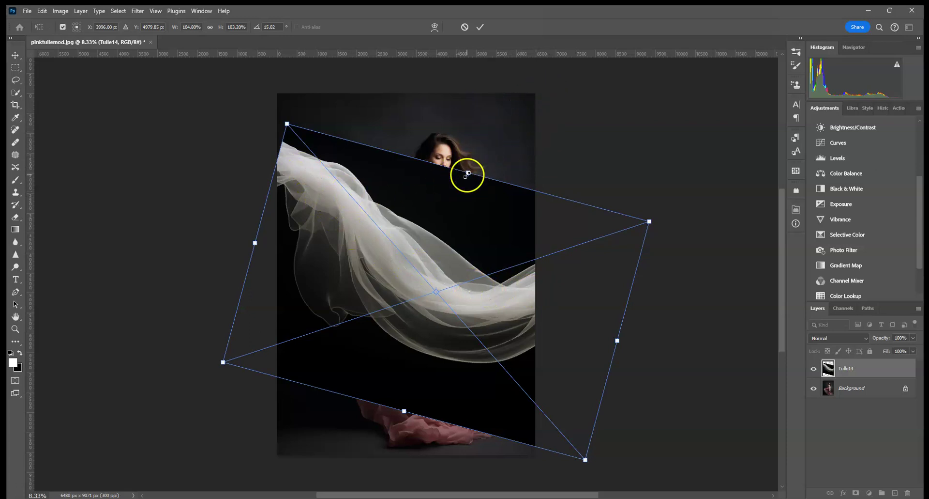
left_click_drag(473, 195, 463, 161)
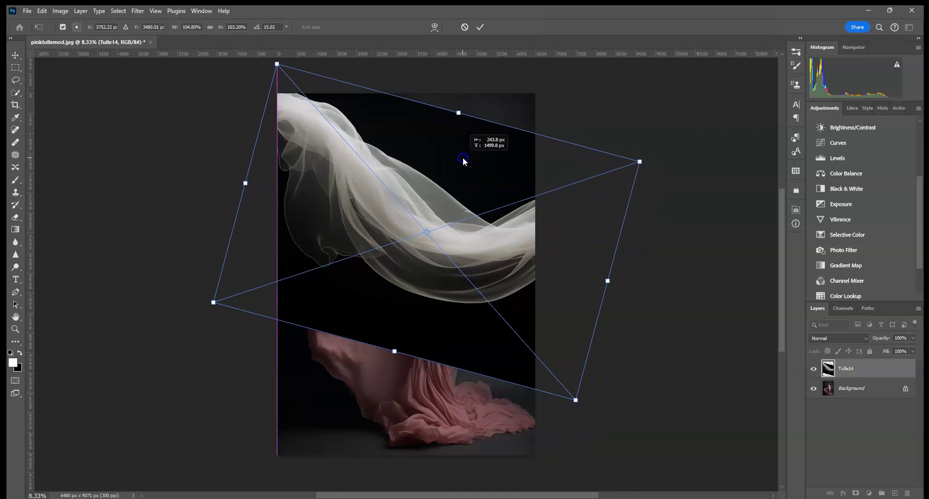
left_click_drag(457, 208, 446, 151)
left_click_drag(591, 203, 622, 191)
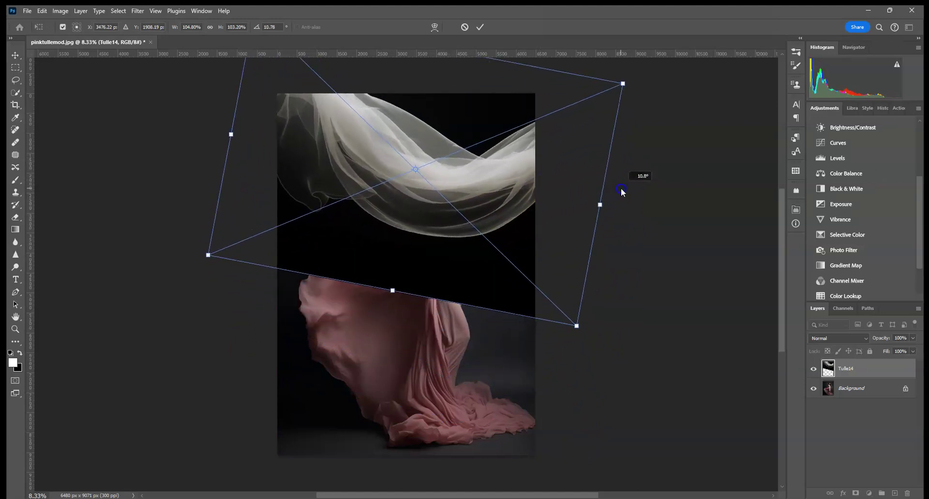
left_click_drag(544, 200, 541, 219)
left_click(480, 28)
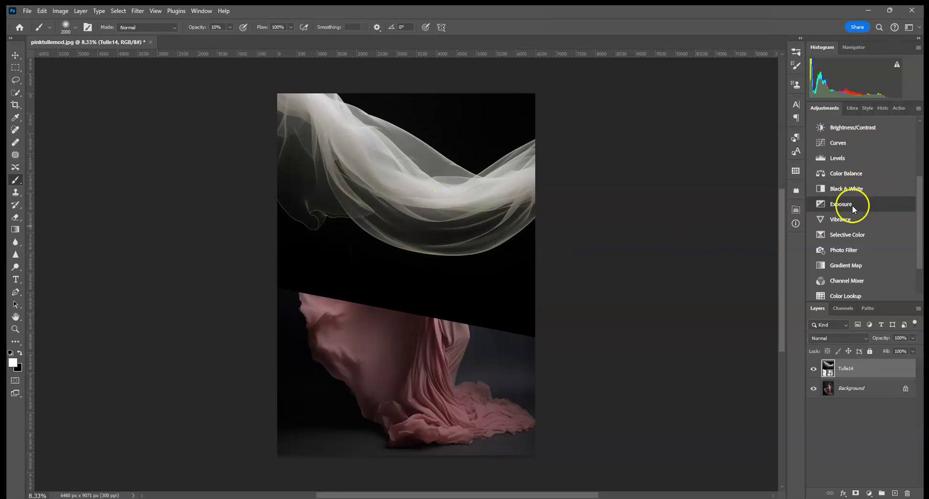
Step: Add a Black & White adjustment above the tulle and merge it with the Tulle14 layer
scroll(853, 204, "down", 1)
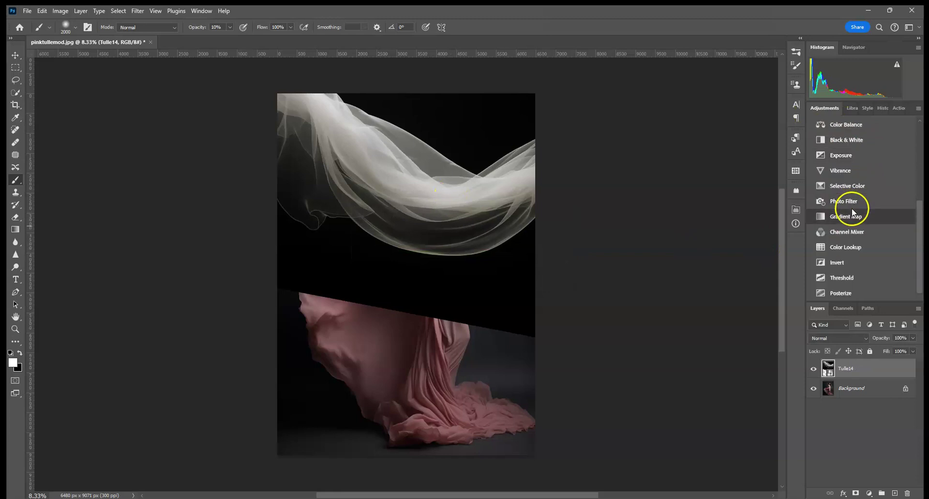
left_click(847, 139)
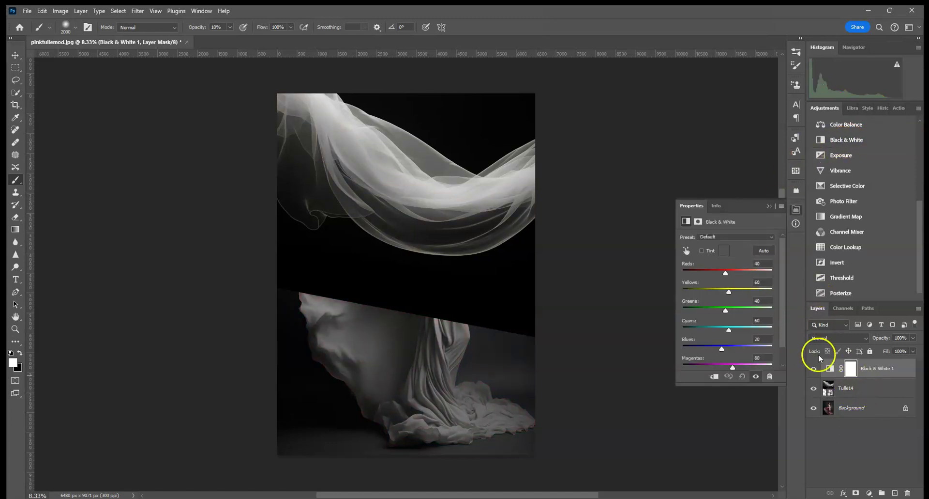
left_click(867, 390)
right_click(880, 372)
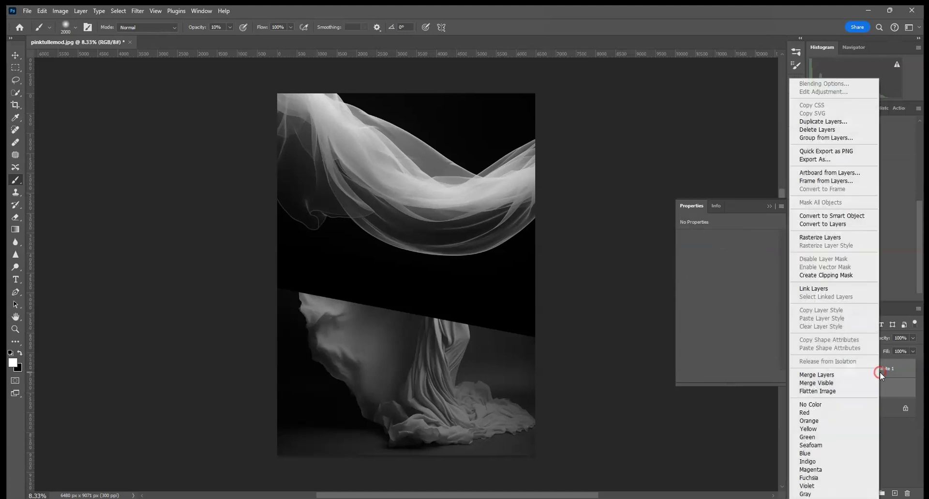
left_click(854, 374)
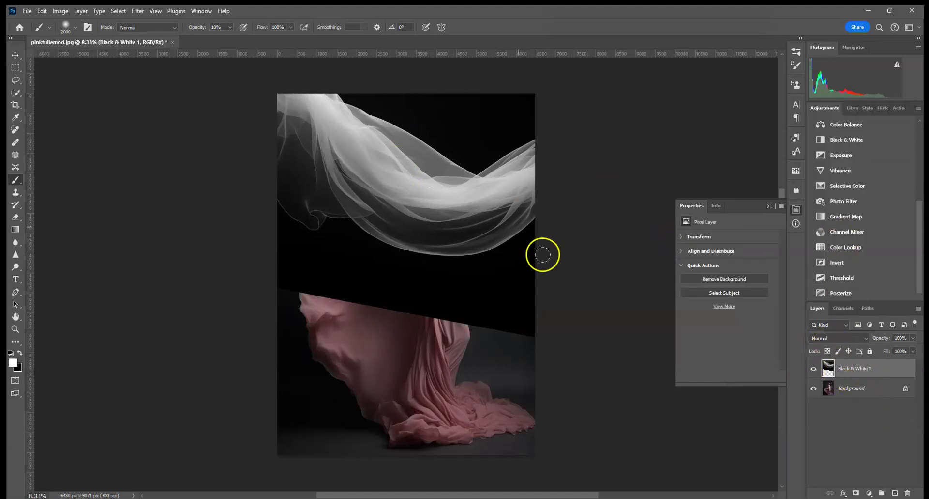
Step: Set the merged tulle layer's blend mode to Screen
left_click(838, 338)
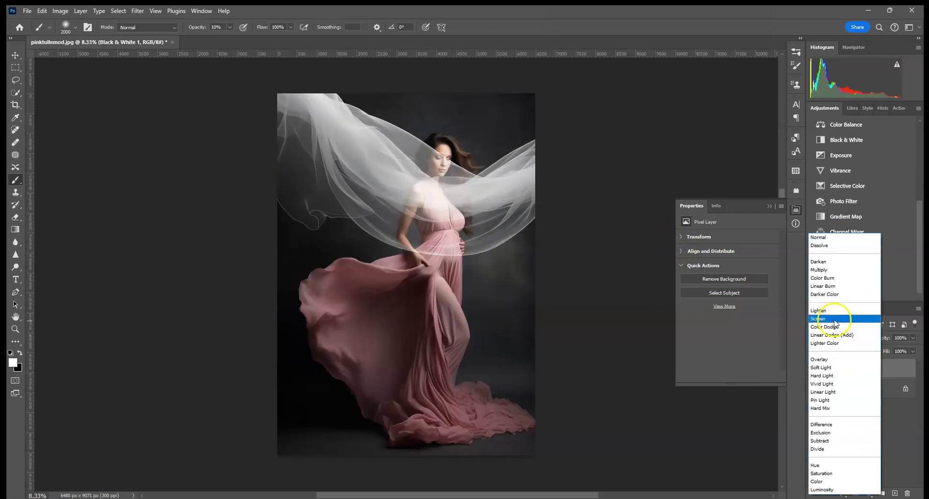
left_click(835, 318)
left_click(770, 206)
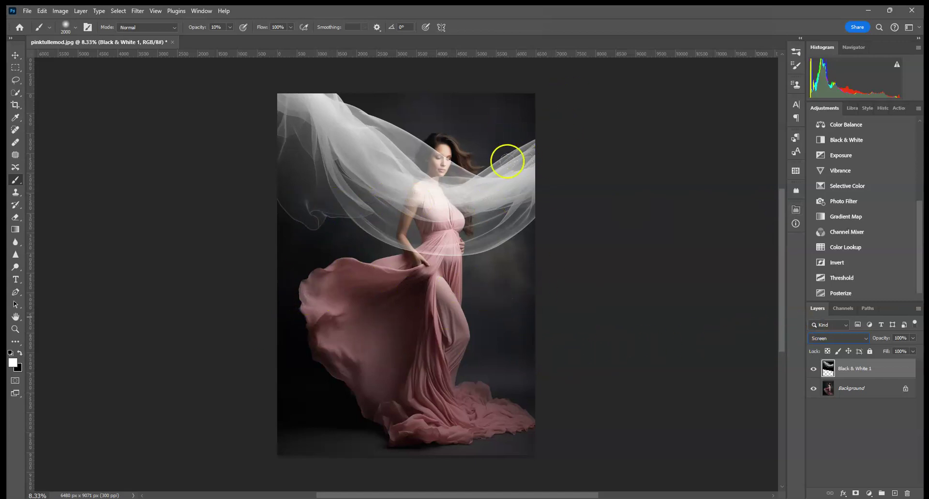
Step: Scale the tulle layer down to about 59%, keeping it beside and across the woman's shoulder
left_click(15, 54)
left_click_drag(621, 344, 428, 279)
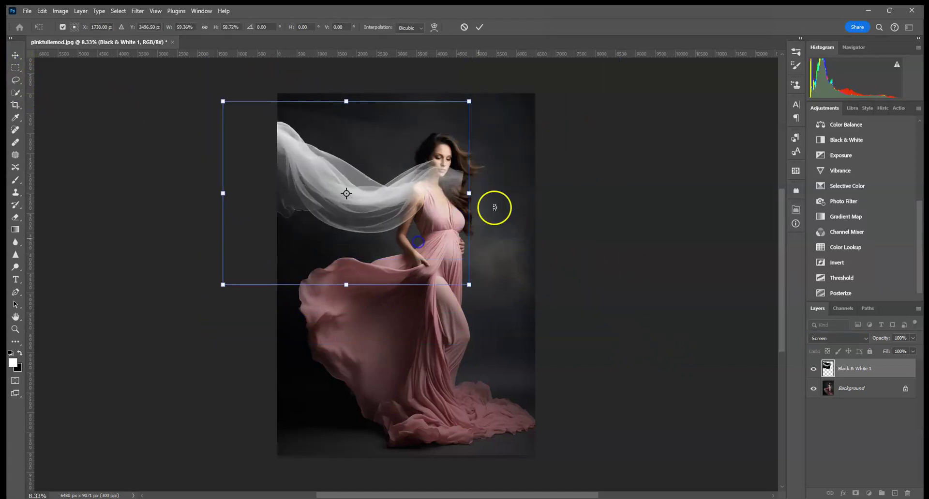
left_click(480, 27)
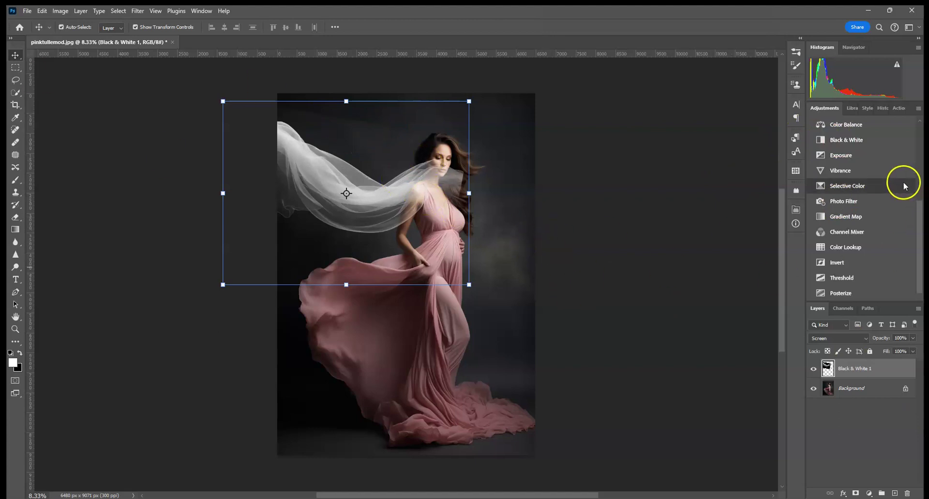
Step: Try darkening the area above the tulle with the Burn tool on shadows, and undo the stroke
left_click(16, 267)
right_click(17, 267)
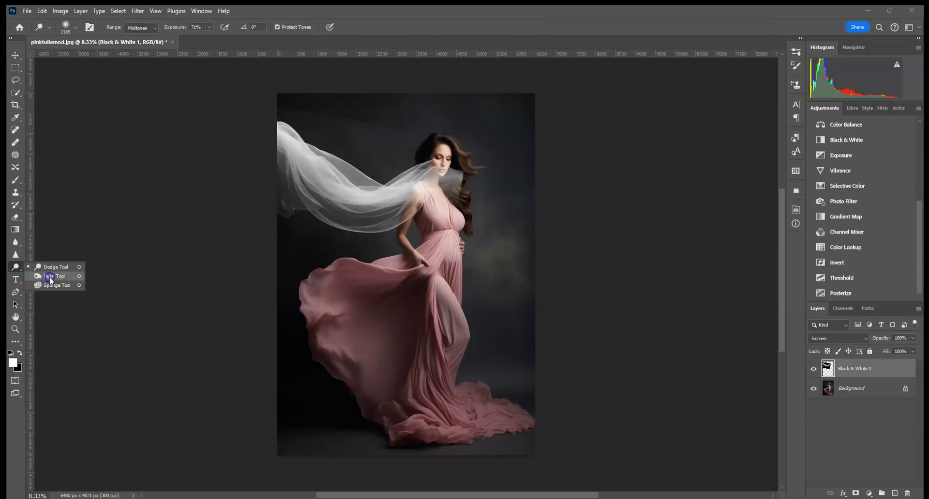
left_click(49, 277)
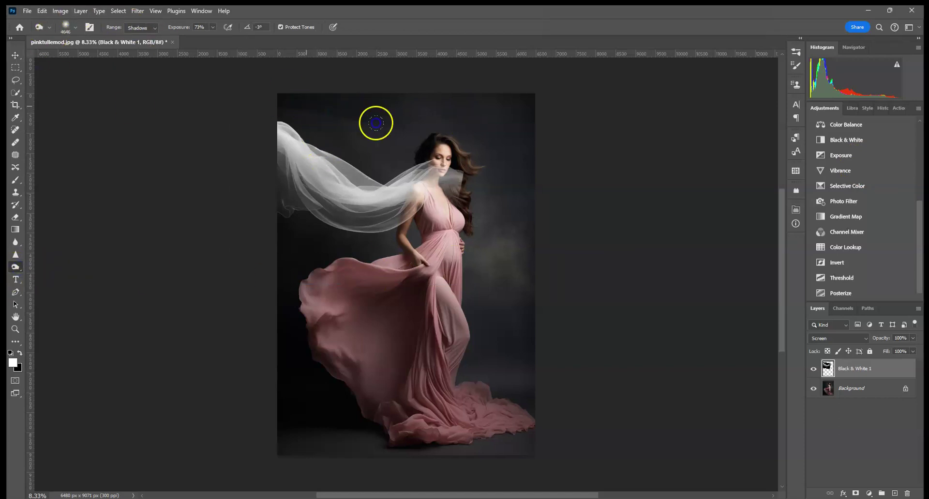
left_click_drag(311, 117, 367, 129)
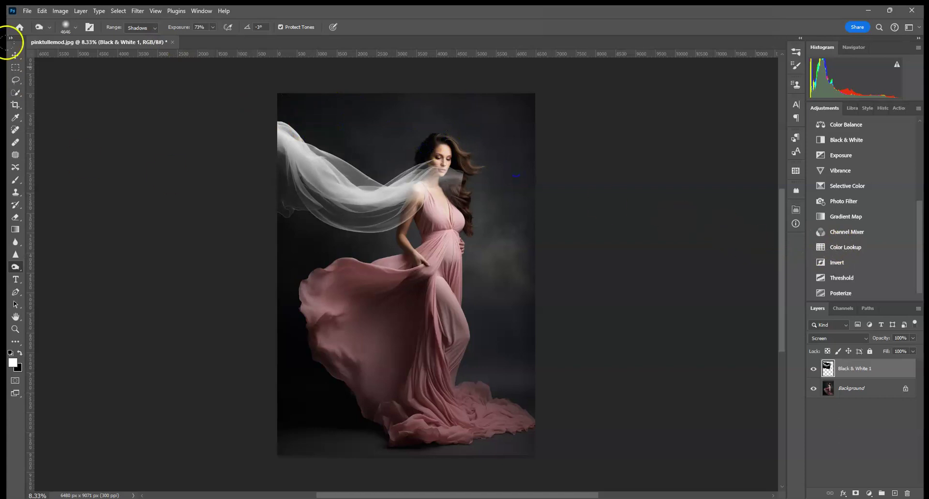
left_click(42, 12)
left_click(56, 20)
Step: Add a Levels adjustment clipped to the tulle layer and raise its shadow input level to 8
scroll(852, 231, "up", 4)
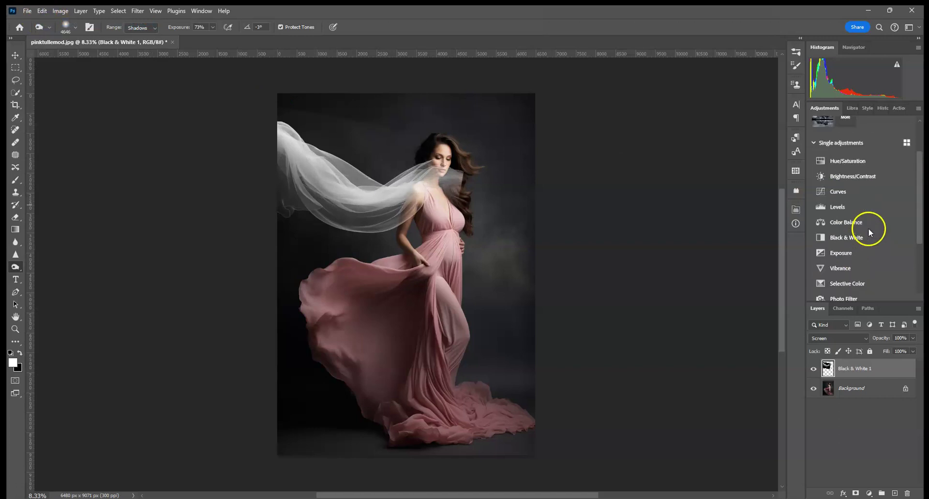
left_click(848, 207)
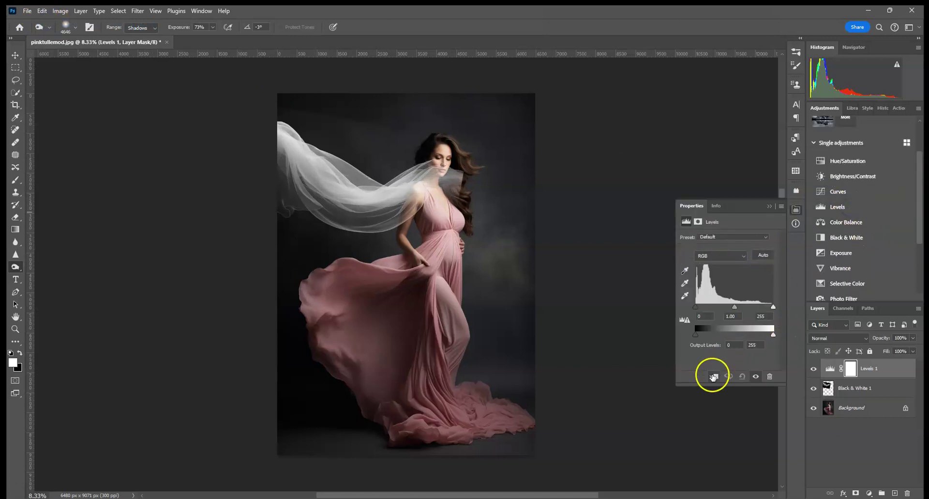
left_click(713, 376)
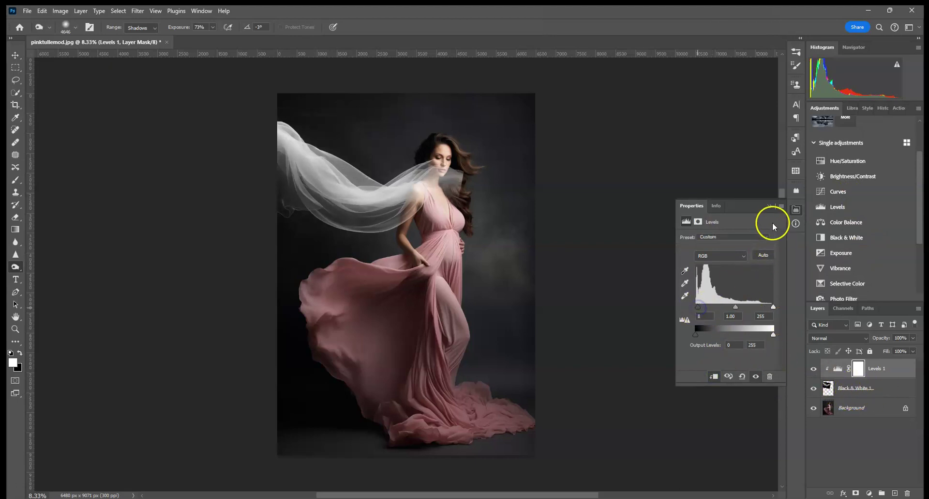
left_click(770, 207)
Step: Merge the Levels adjustment with the tulle layer and set the merged layer's blend mode to Screen
left_click(882, 395)
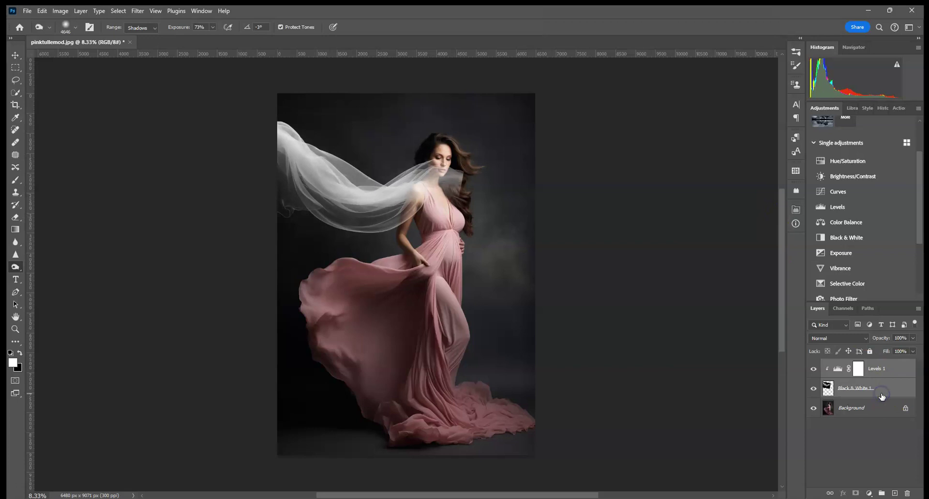
right_click(882, 394)
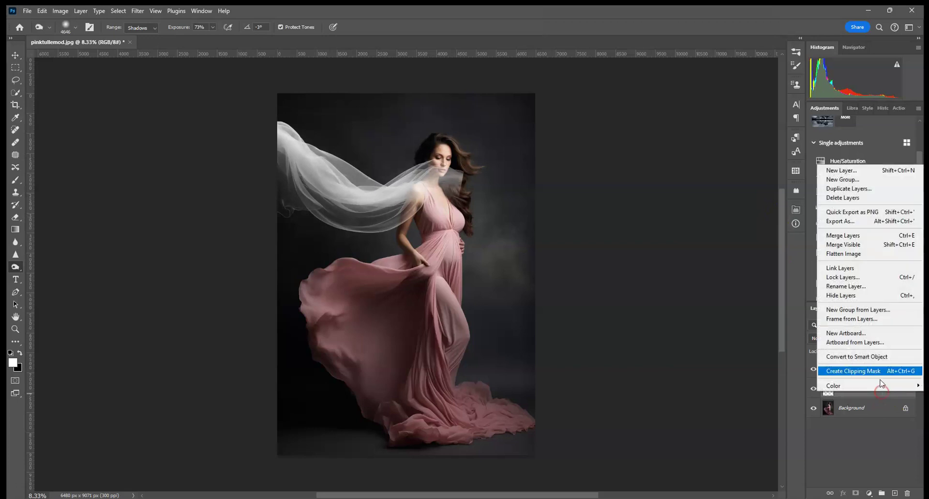
left_click(858, 236)
left_click(836, 337)
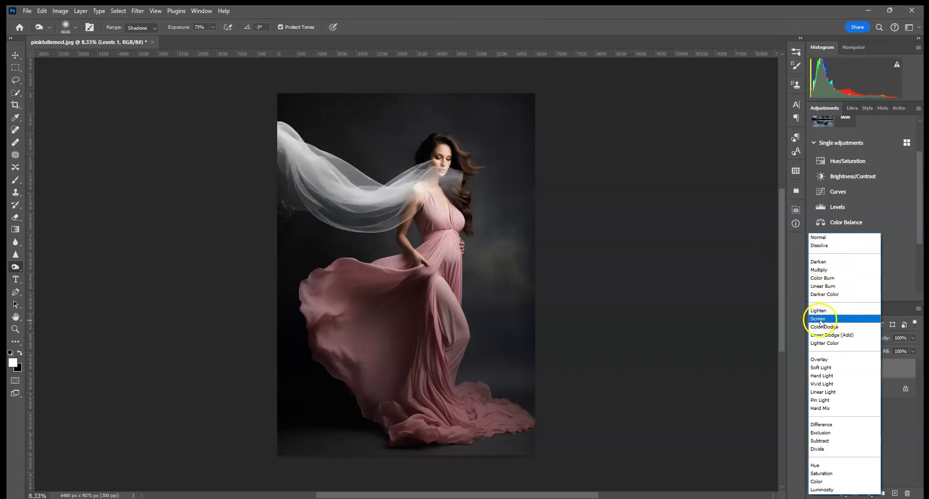
left_click(818, 319)
Step: Enlarge the tulle to about 140% of its width so it stretches across the picture at the woman's shoulders
left_click(15, 55)
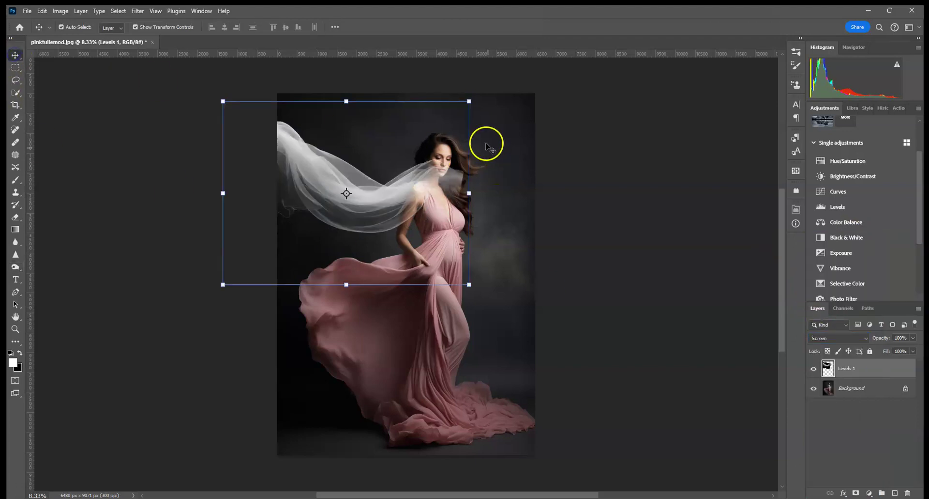
left_click_drag(469, 102, 572, 53)
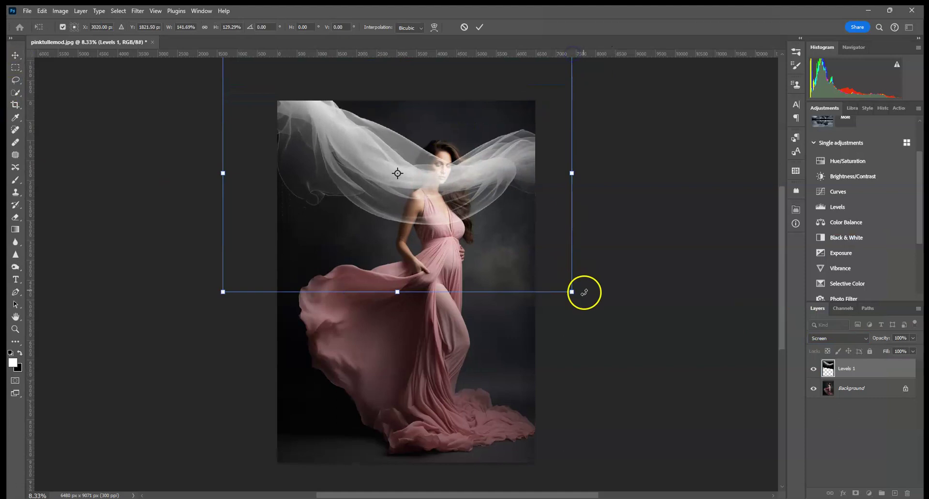
mouse_move(573, 293)
left_mouse_down()
mouse_move(566, 330)
mouse_move(554, 281)
mouse_move(557, 299)
left_mouse_up()
left_click(480, 28)
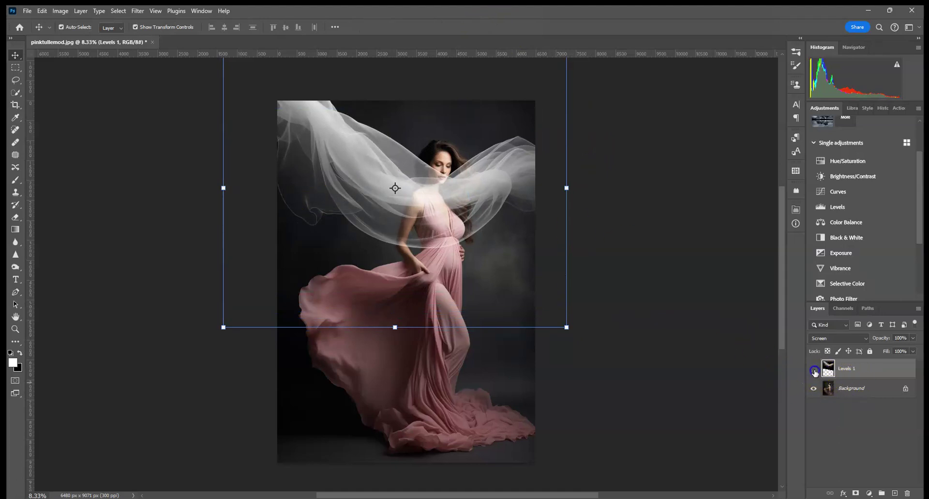
Step: Hide the tulle layer and select the woman on the Background layer with Select Subject
left_click(814, 371)
left_click(856, 388)
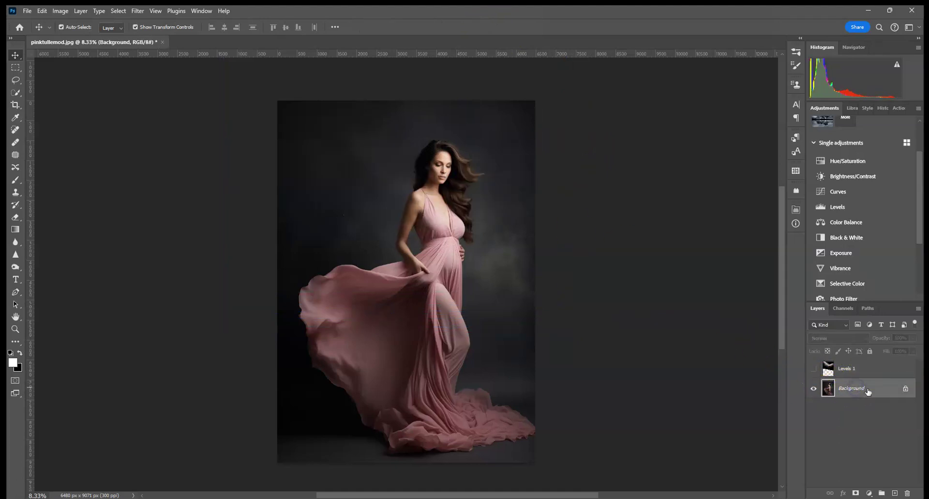
left_click(15, 93)
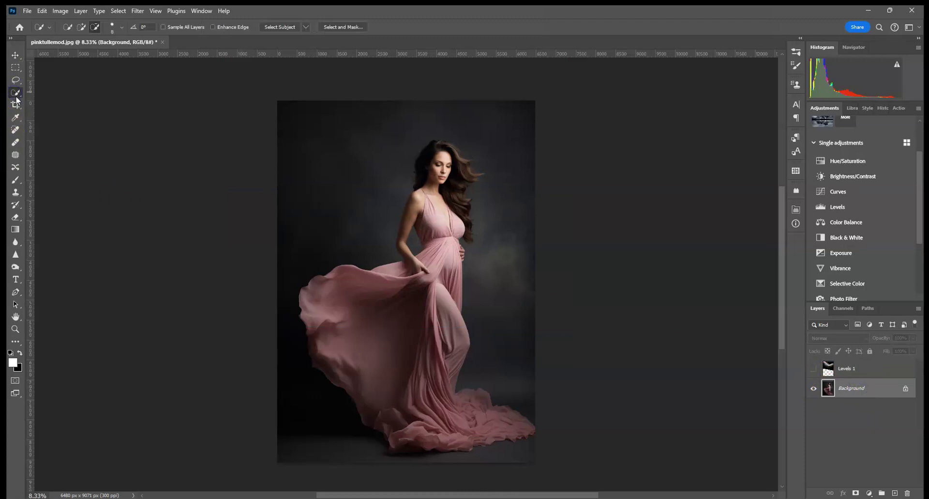
left_click(278, 27)
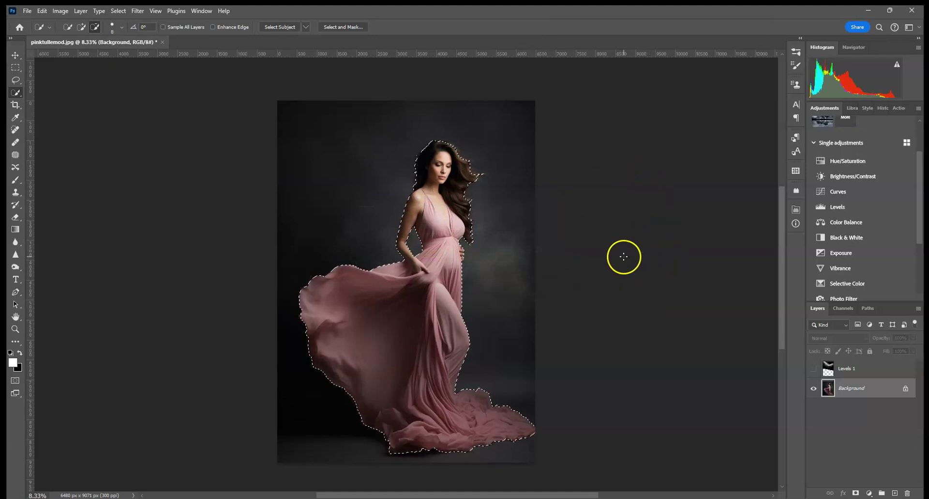
Step: Duplicate the Background layer, mask the copy with the woman's selection, and invert the mask
left_click_drag(886, 393, 895, 493)
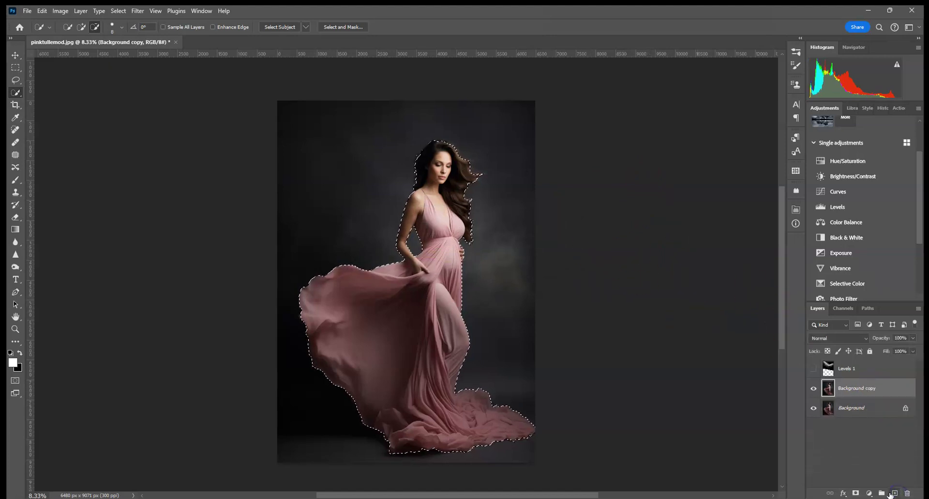
left_click(856, 492)
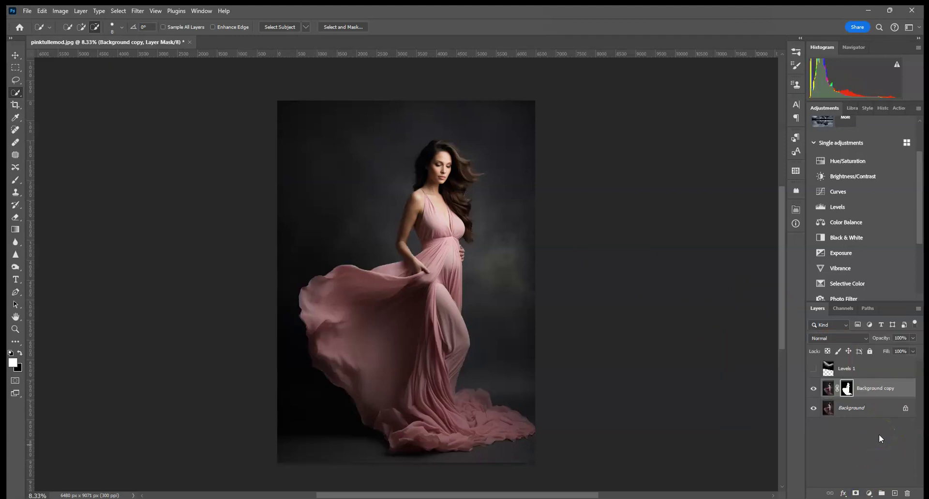
key("ctrl+i")
left_click(881, 385)
Step: Show the tulle layer again and clip it to the masked Background copy layer
left_click(829, 369)
left_click(814, 368)
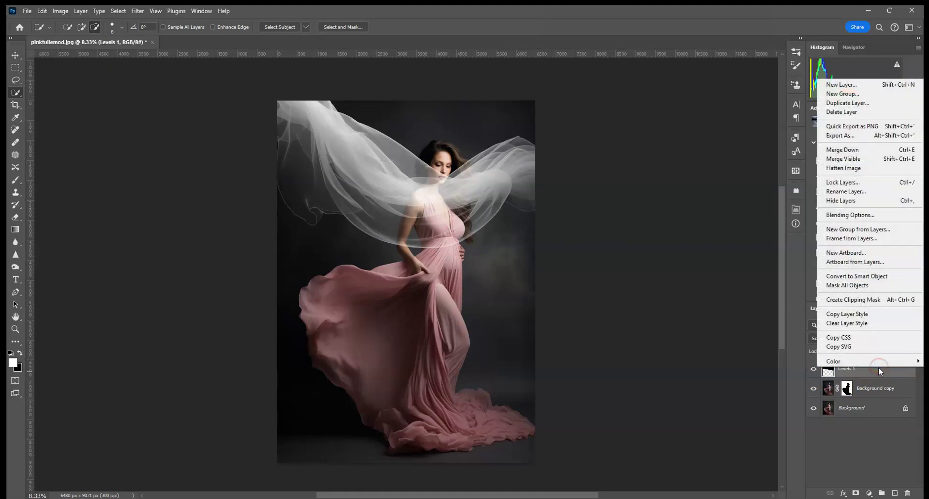
left_click(864, 300)
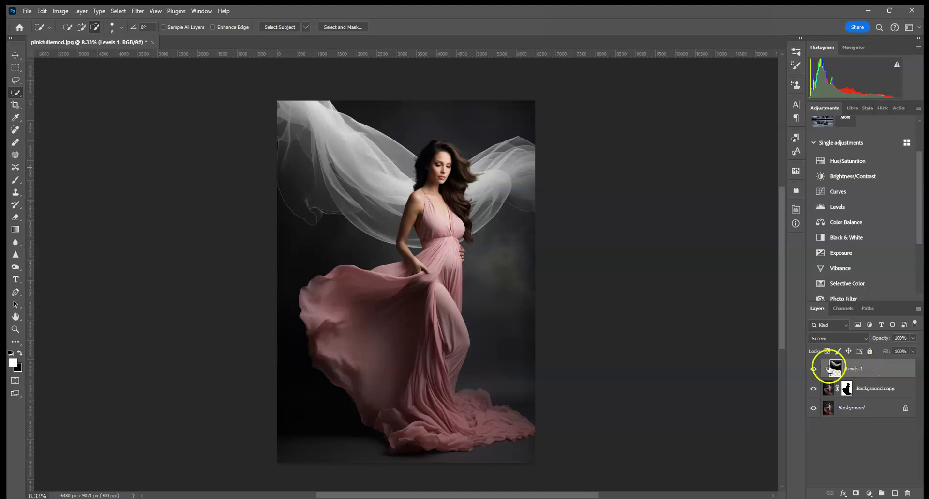
Step: Release the tulle layer's clipping mask from the Background copy layer
left_click_drag(834, 372, 849, 376)
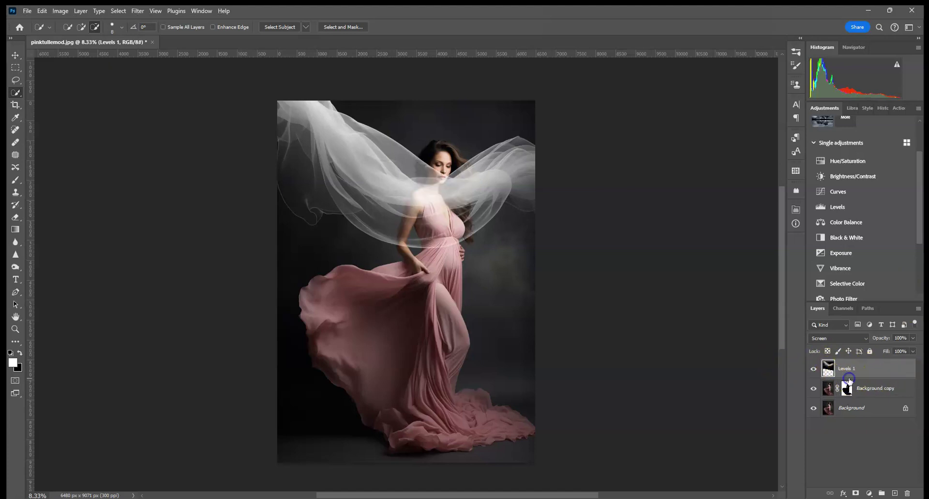
Step: Add a new layer clipped to the tulle layer and set its blend mode to Color
right_click(868, 374)
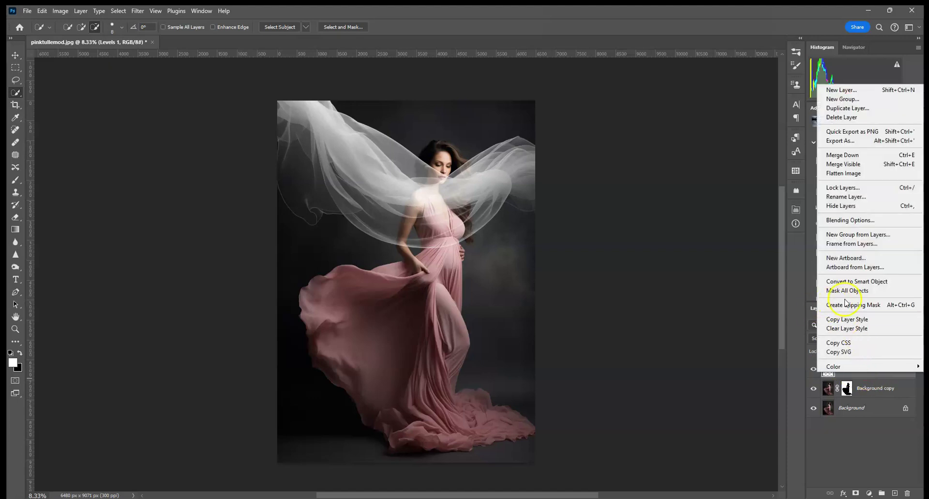
left_click(736, 343)
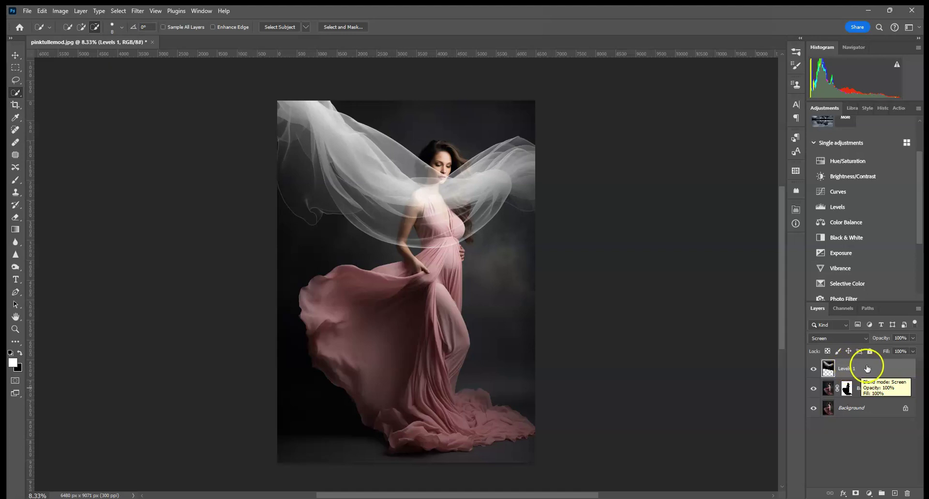
left_click(896, 492)
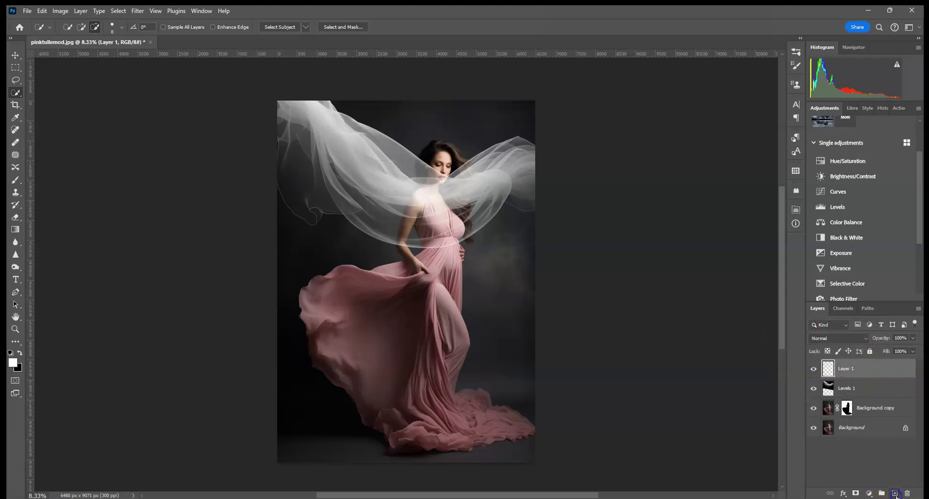
left_click(856, 376, "alt")
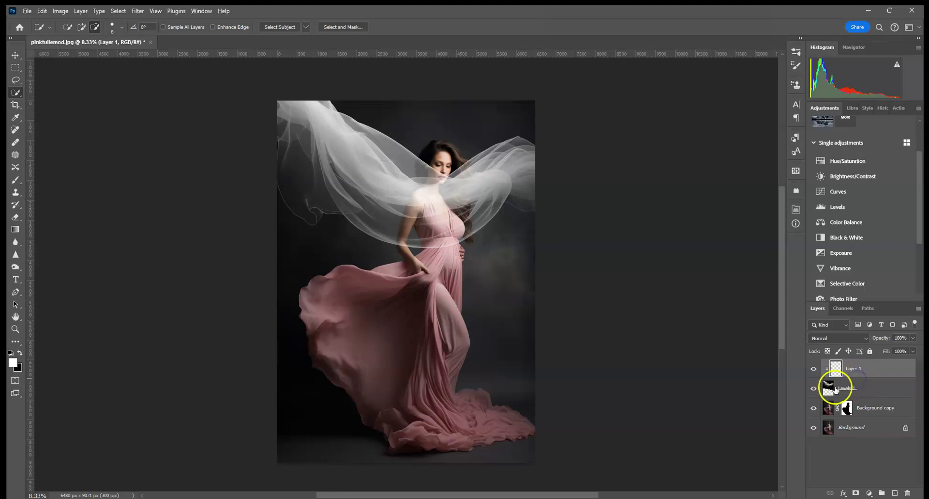
left_click(835, 338)
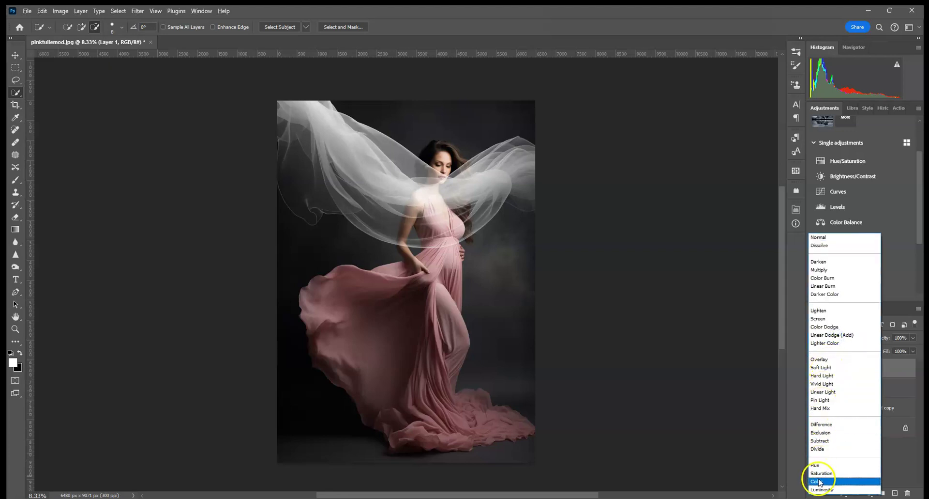
left_click(818, 481)
Step: Paint the tulle with the dress's pink at 100% brush opacity, and lower the color layer's opacity to 74%
left_click(15, 179)
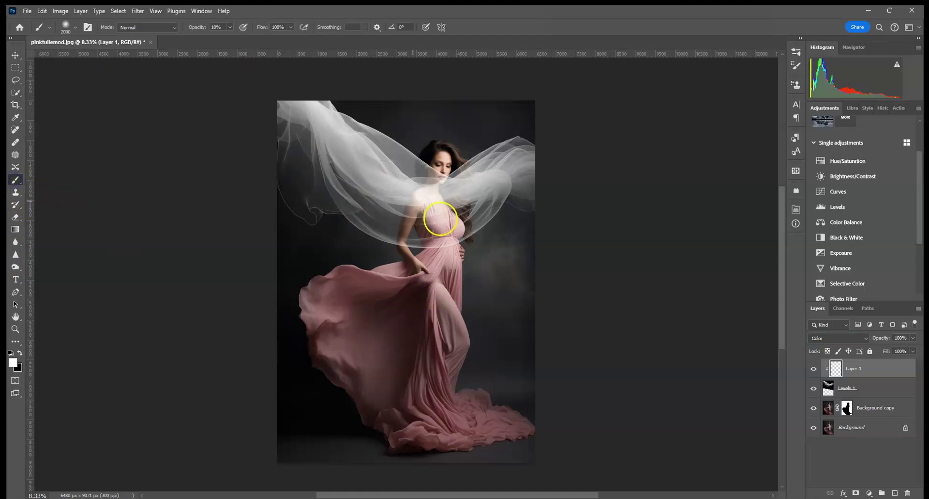
mouse_move(442, 266)
left_mouse_down()
mouse_move(529, 230)
mouse_move(422, 199)
mouse_move(500, 132)
mouse_move(342, 190)
mouse_move(477, 203)
mouse_move(516, 181)
mouse_move(522, 167)
mouse_move(461, 189)
left_mouse_up()
mouse_move(405, 170)
left_mouse_down()
mouse_move(399, 138)
mouse_move(359, 147)
mouse_move(335, 197)
mouse_move(329, 74)
mouse_move(311, 151)
mouse_move(278, 186)
left_mouse_up()
left_click(228, 28)
left_click_drag(231, 36, 327, 36)
mouse_move(326, 68)
left_mouse_down()
mouse_move(301, 68)
mouse_move(347, 104)
mouse_move(343, 209)
mouse_move(411, 199)
mouse_move(444, 245)
mouse_move(502, 159)
mouse_move(547, 210)
left_mouse_up()
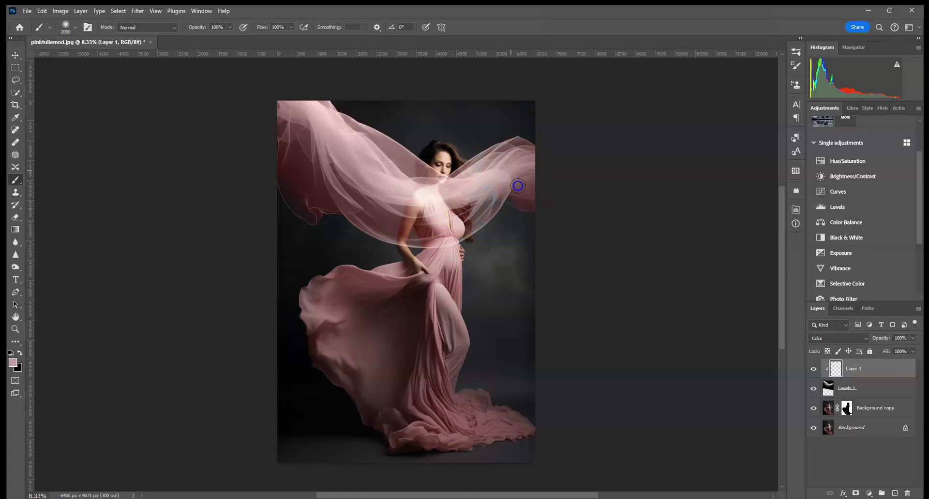
left_click_drag(339, 106, 292, 203)
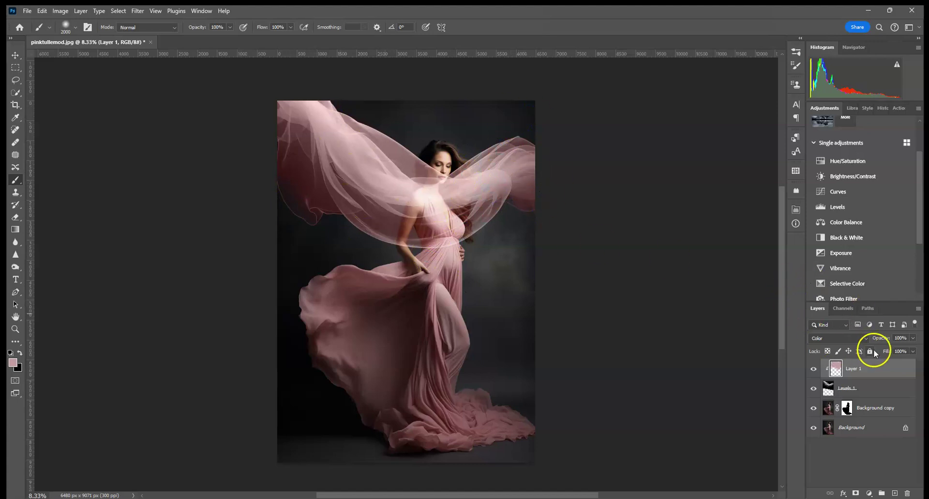
left_click(914, 337)
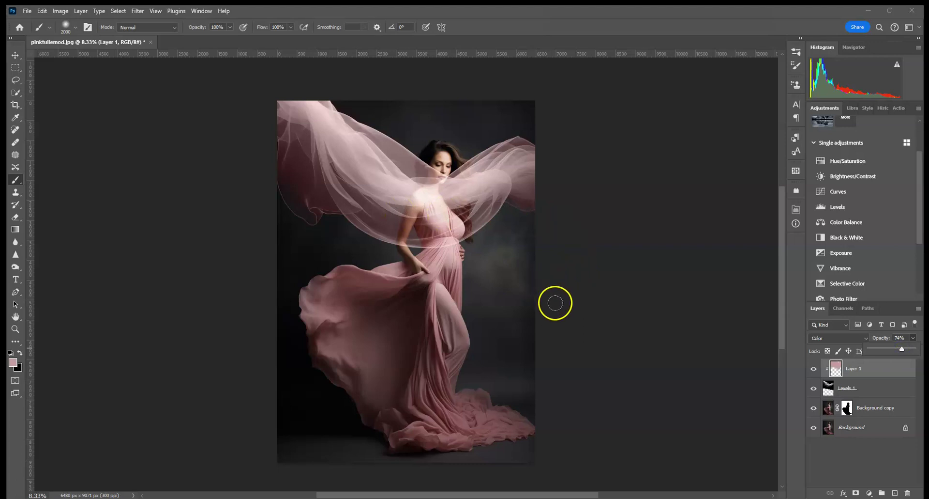
Step: Merge the pink color layer with the tulle layer and set the merged layer's blend mode to Screen
left_click(869, 388, "shift")
right_click(876, 388)
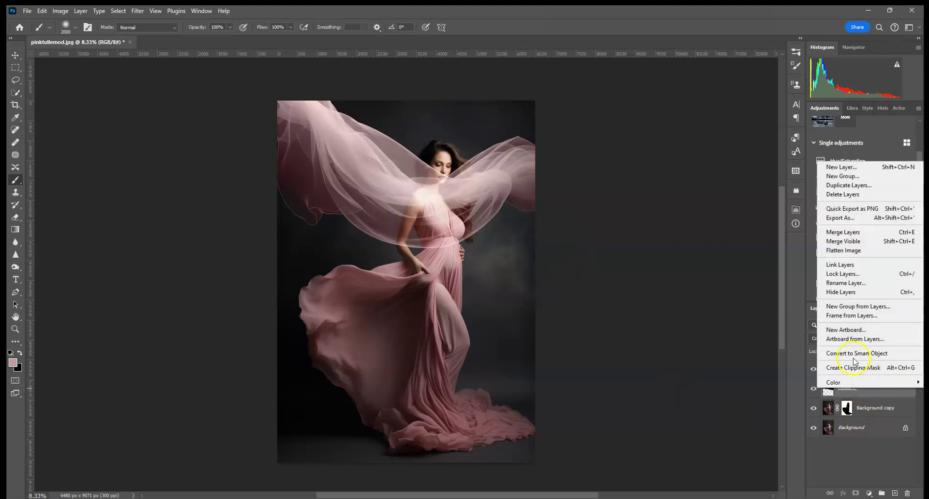
left_click(860, 232)
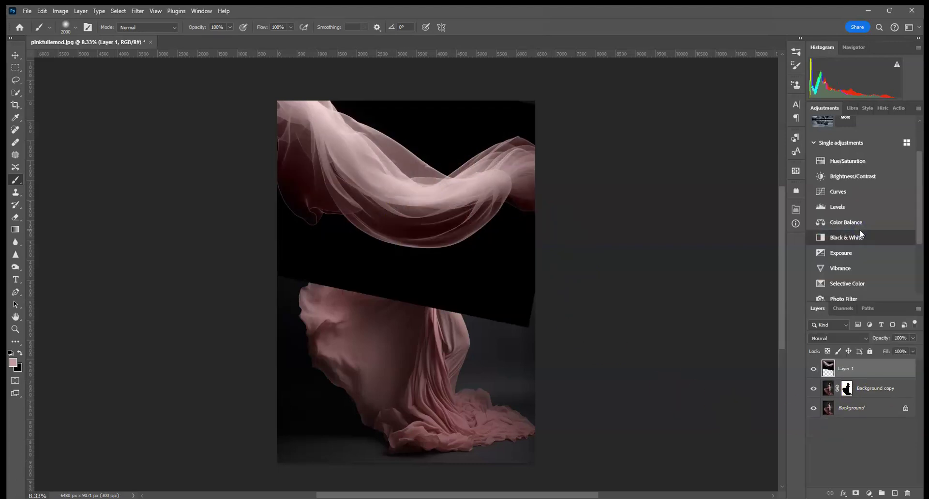
left_click(860, 341)
left_click(823, 317)
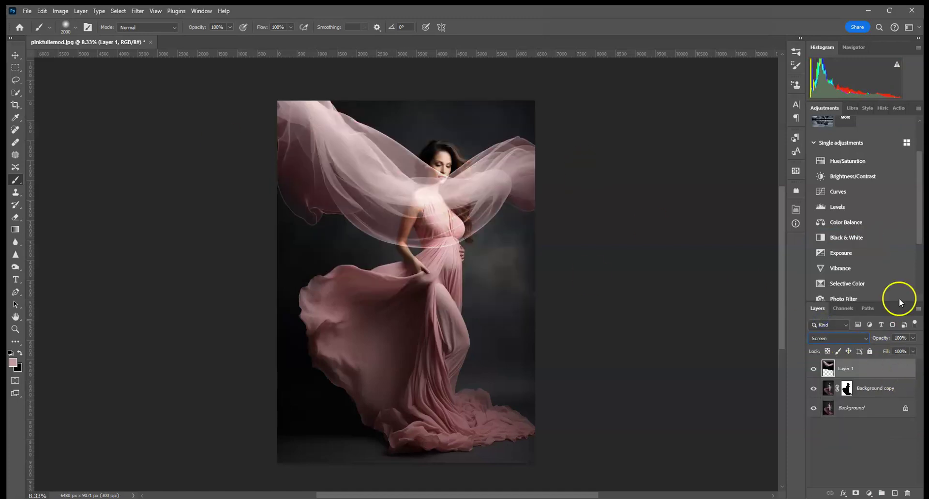
Step: Revert the history to before the layer merge and delete the clipped pink color layer
left_click(881, 108)
left_click(870, 270)
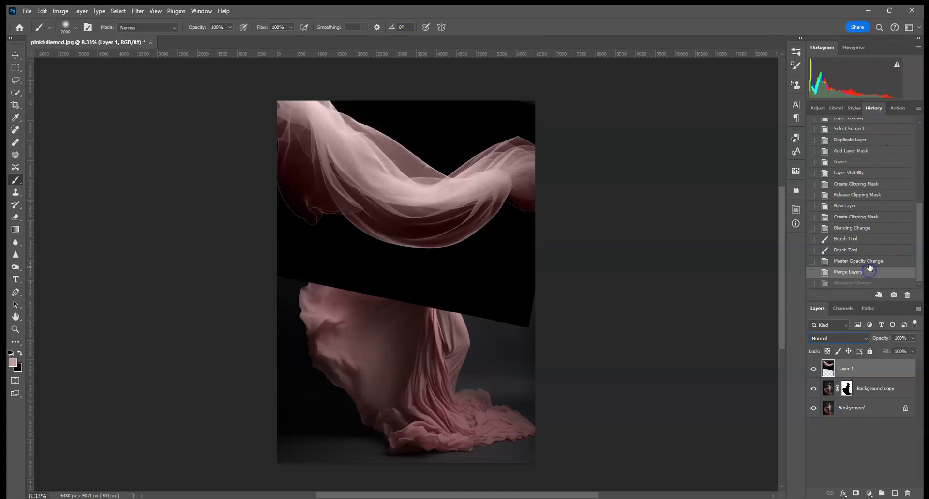
left_click(870, 262)
left_click_drag(900, 373, 908, 493)
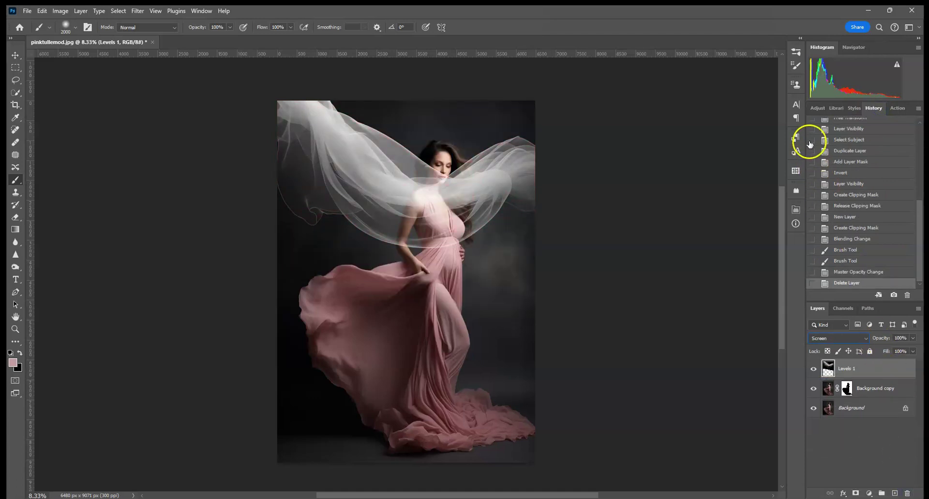
Step: Add a Hue/Saturation adjustment clipped to the tulle layer and enable Colorize
left_click(814, 110)
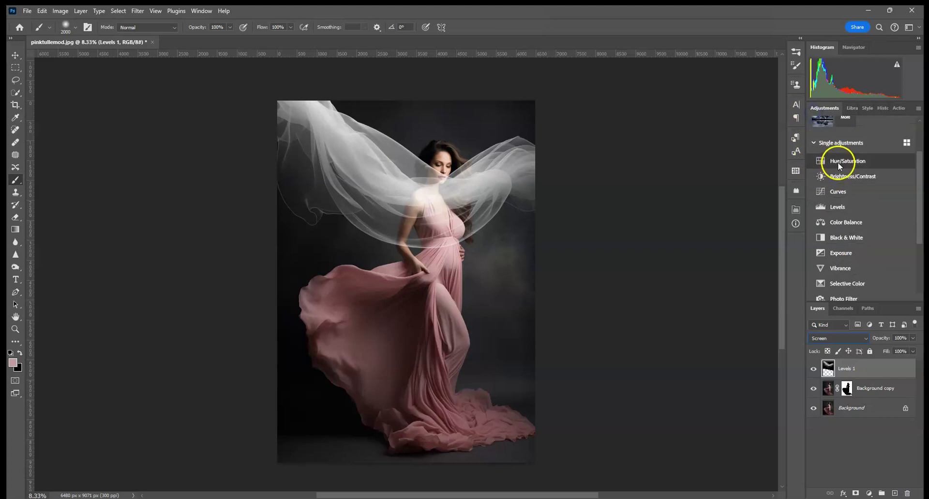
left_click(838, 162)
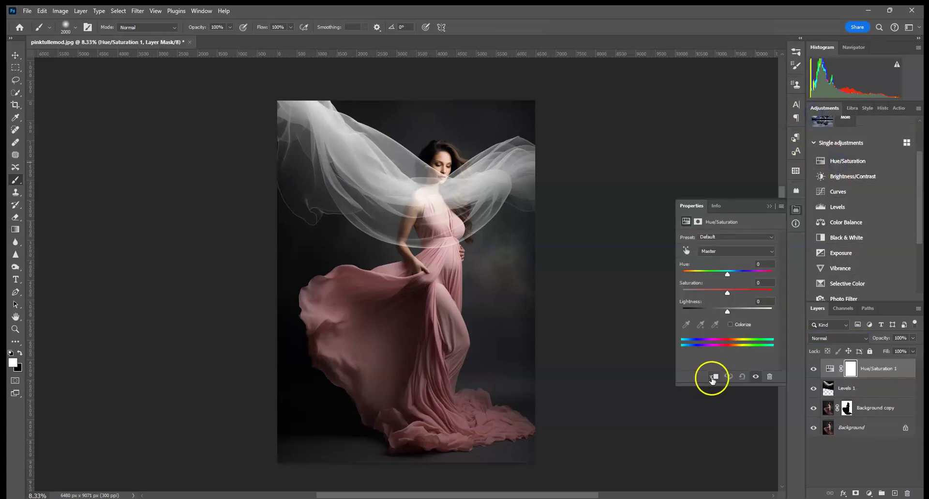
left_click(713, 379)
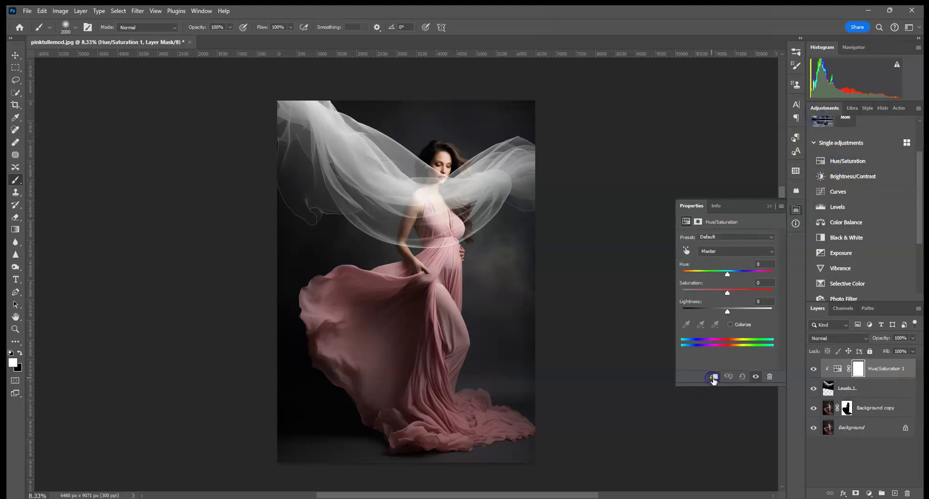
left_click(731, 324)
Step: Tint the tulle pink to match the dress with hue 360, saturation 24 and lightness -13
left_click(770, 273)
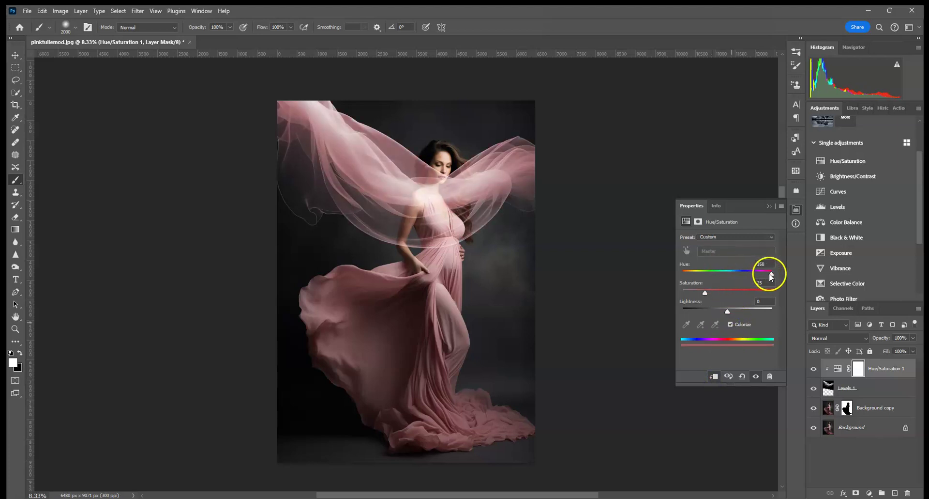
mouse_move(758, 279)
left_mouse_down()
mouse_move(682, 286)
mouse_move(761, 287)
left_mouse_up()
left_click_drag(746, 276, 695, 294)
left_click(705, 293)
left_click(725, 274)
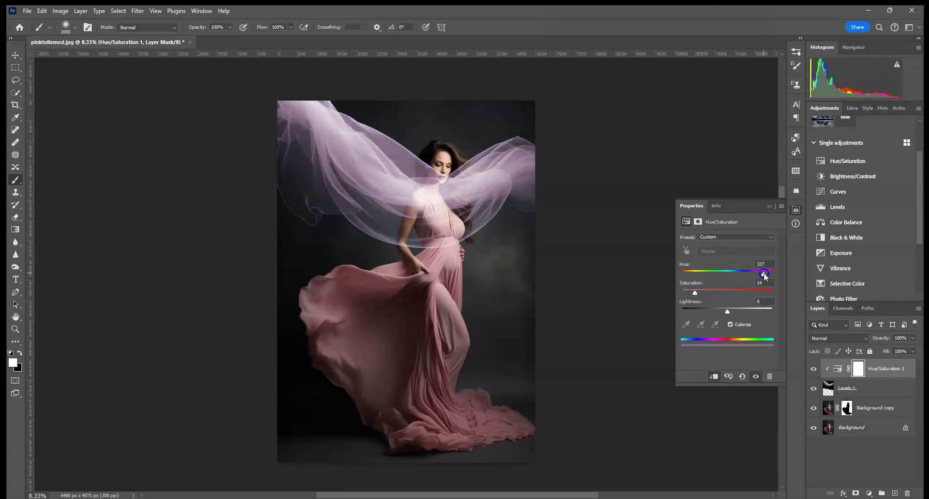
left_click_drag(760, 274, 772, 277)
left_click_drag(696, 295, 725, 297)
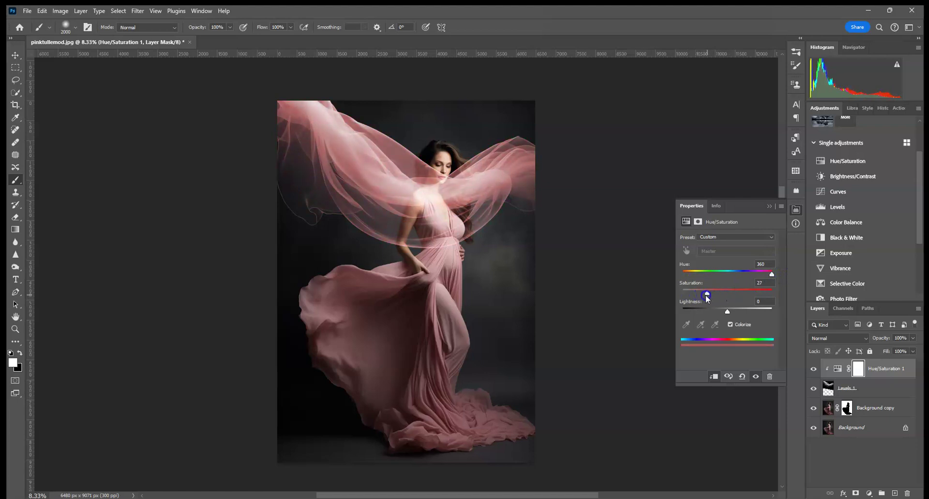
mouse_move(728, 313)
left_mouse_down()
mouse_move(707, 312)
mouse_move(738, 313)
mouse_move(722, 314)
left_mouse_up()
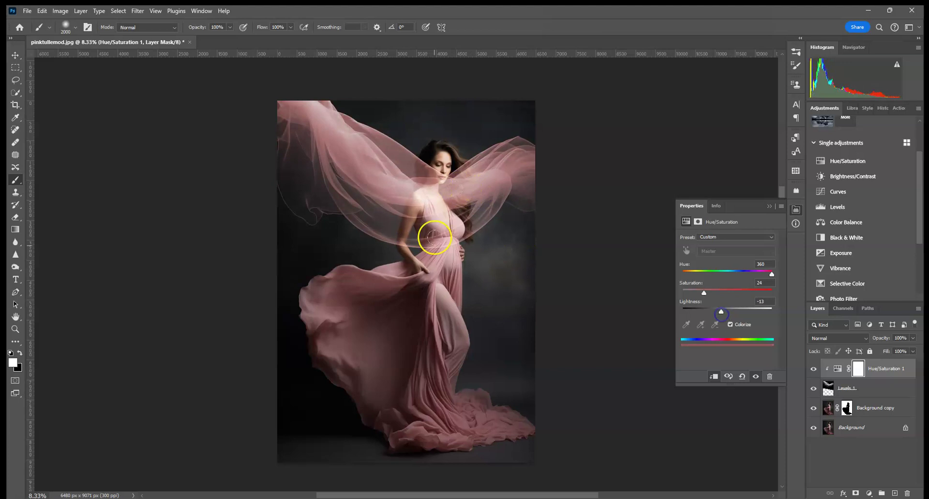
Step: Try a green tint on the tulle with hue 137 and saturation 35
left_click(767, 221)
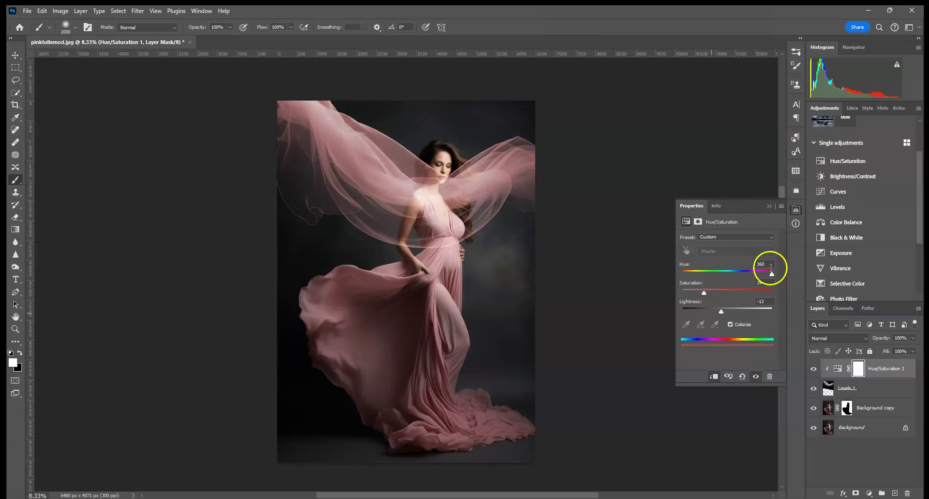
type("0")
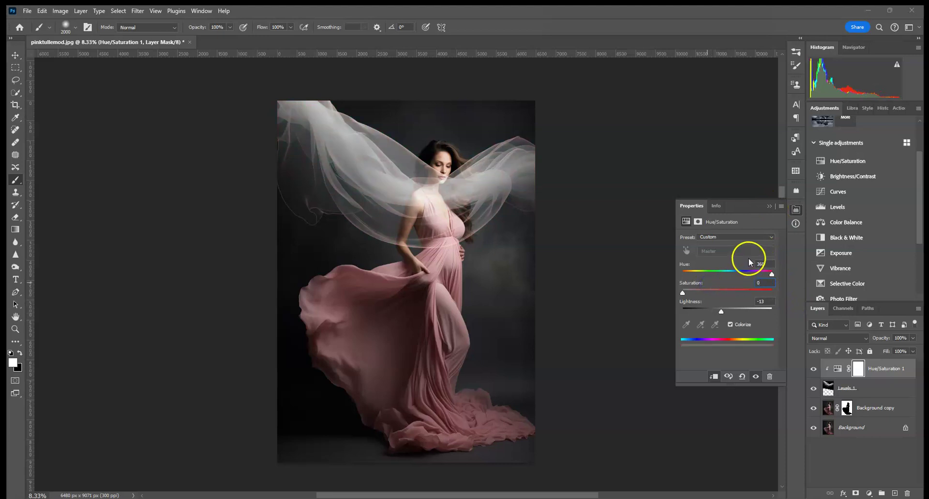
type("0")
left_click(707, 282)
left_click(756, 282)
left_click_drag(690, 293, 719, 293)
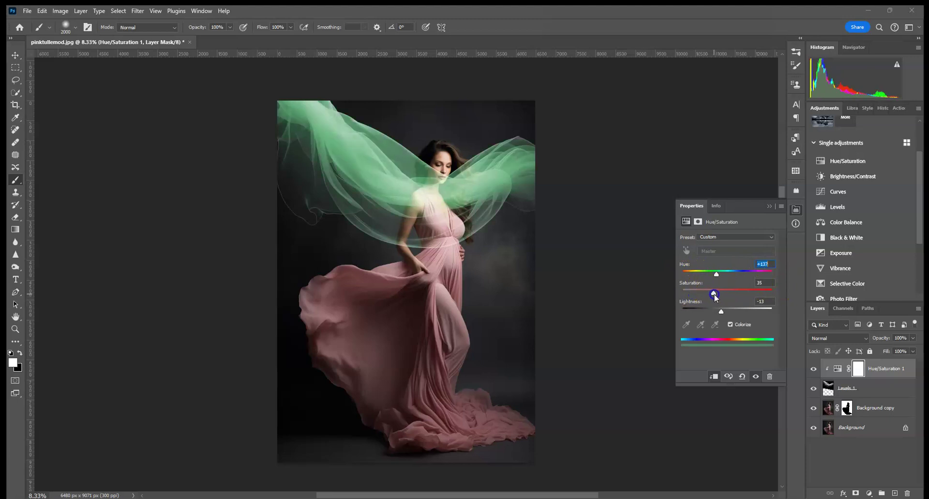
Step: Delete the Hue/Saturation adjustment layer above the tulle
left_click(770, 206)
left_click_drag(898, 369, 907, 491)
Step: Add a Hue/Saturation adjustment clipped to the tulle layer, colorized with hue 360 and saturation 25
left_click(842, 161)
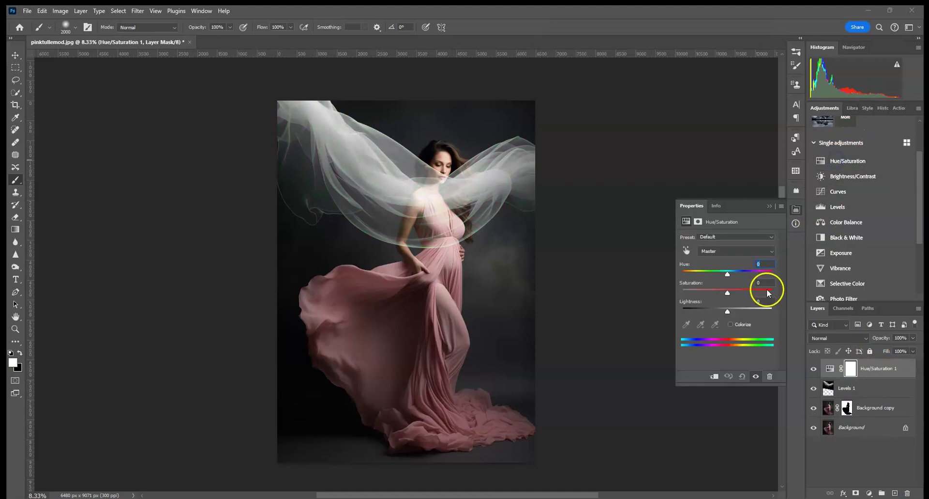
left_click_drag(733, 275, 758, 276)
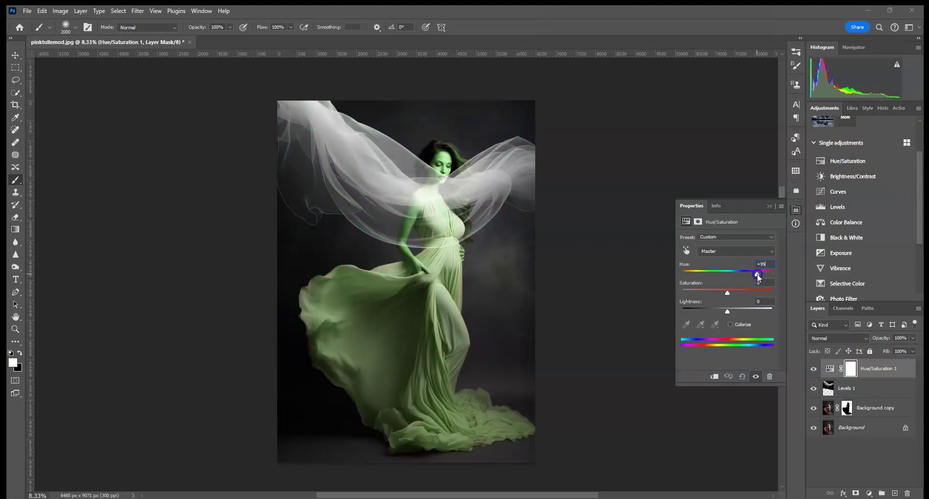
left_click(715, 376)
left_click_drag(757, 274, 764, 275)
left_click(729, 324)
left_click_drag(769, 274, 776, 275)
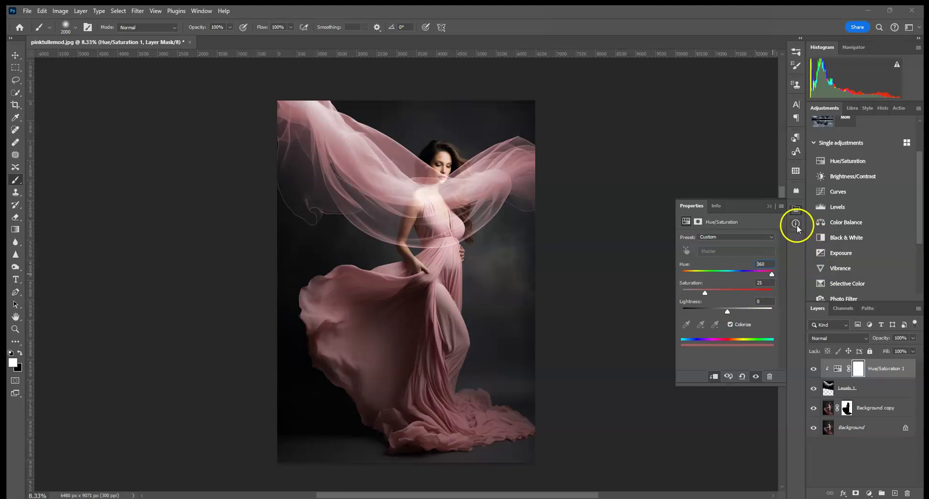
left_click(770, 206)
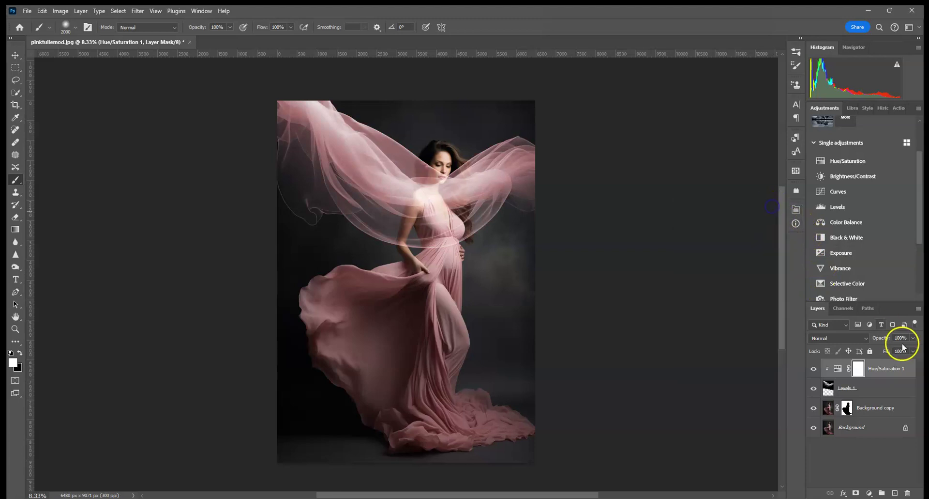
Step: Merge the Hue/Saturation adjustment with the tulle layer and set the merged layer's blend mode to Screen
left_click(882, 386)
right_click(895, 381)
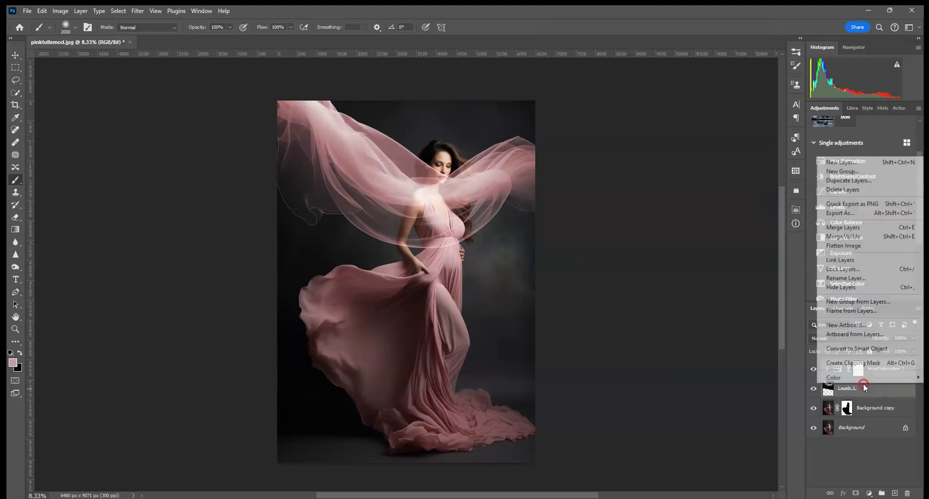
left_click(853, 228)
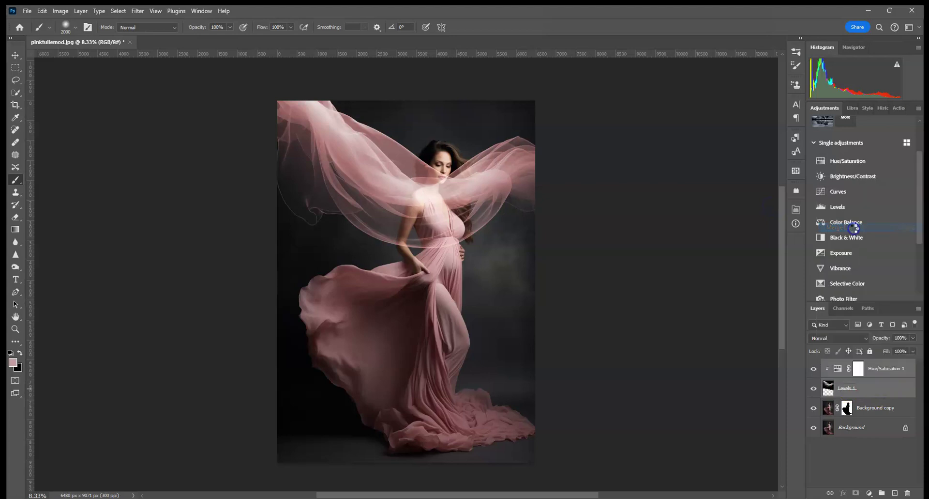
left_click(851, 341)
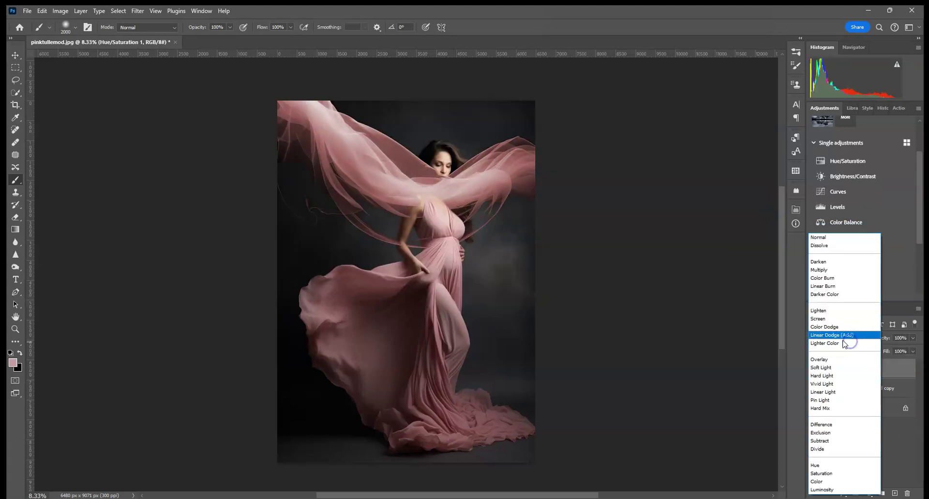
left_click(841, 315)
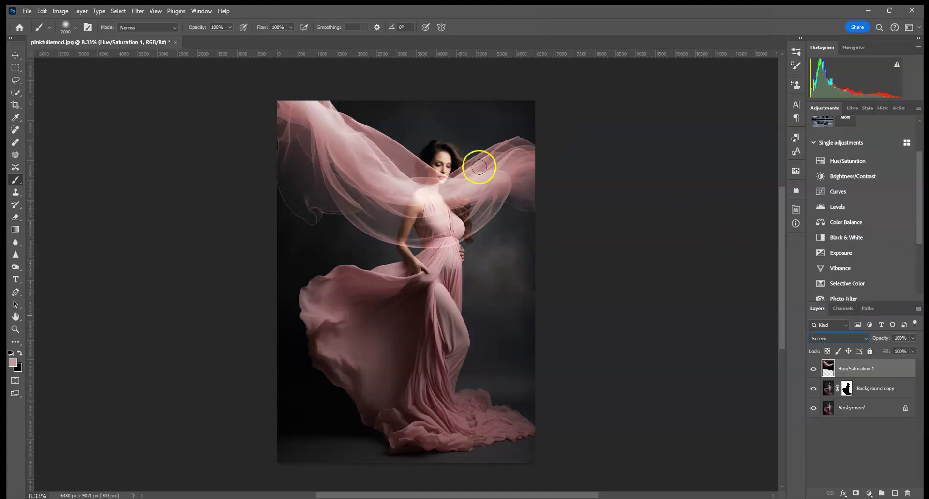
Step: Add another Hue/Saturation adjustment clipped to the pink tulle layer with saturation at -6
left_click(853, 164)
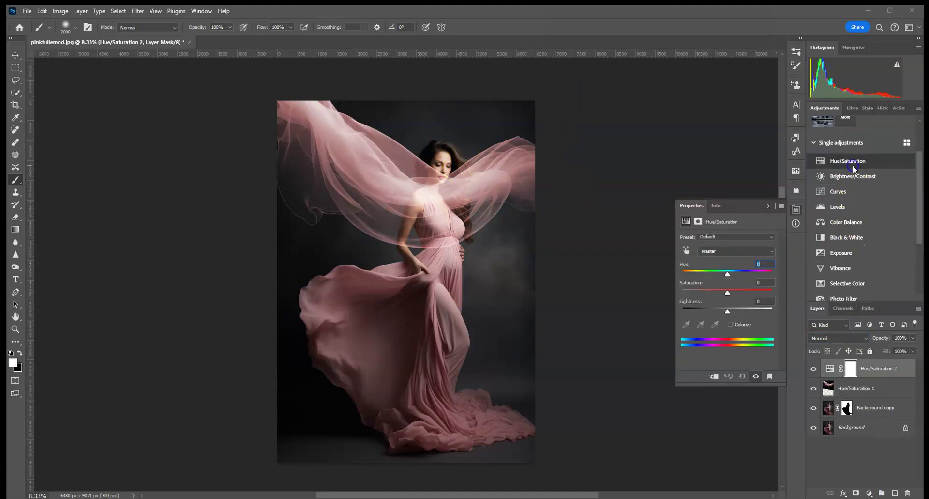
left_click(713, 376)
left_click_drag(730, 290, 726, 294)
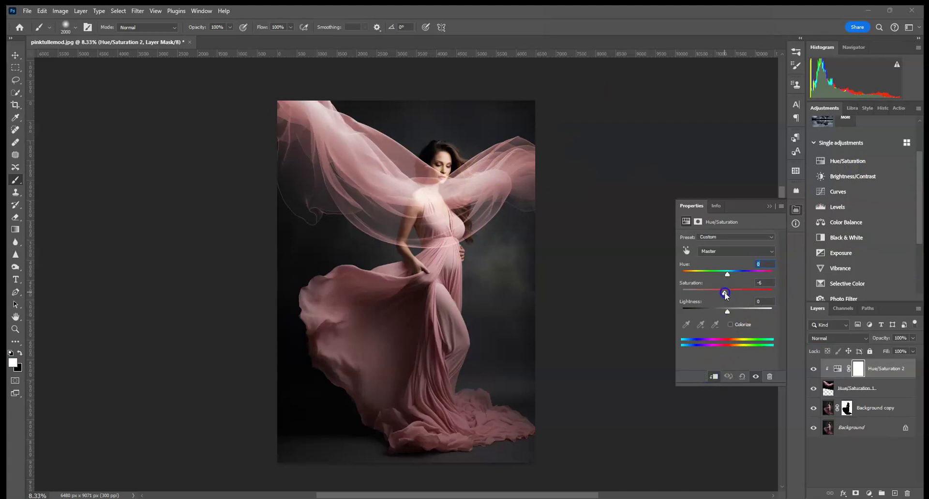
Step: Merge the second Hue/Saturation adjustment into the pink tulle layer
left_click(870, 386, "shift")
right_click(870, 386)
left_click(851, 234)
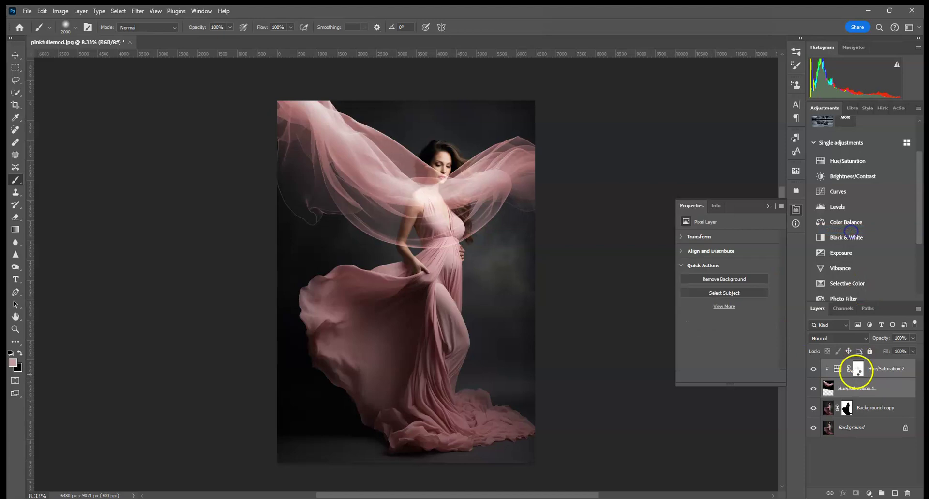
Step: Set the merged pink tulle layer to Screen blending and clip it to the masked Background copy layer
left_click(832, 338)
left_click(828, 319)
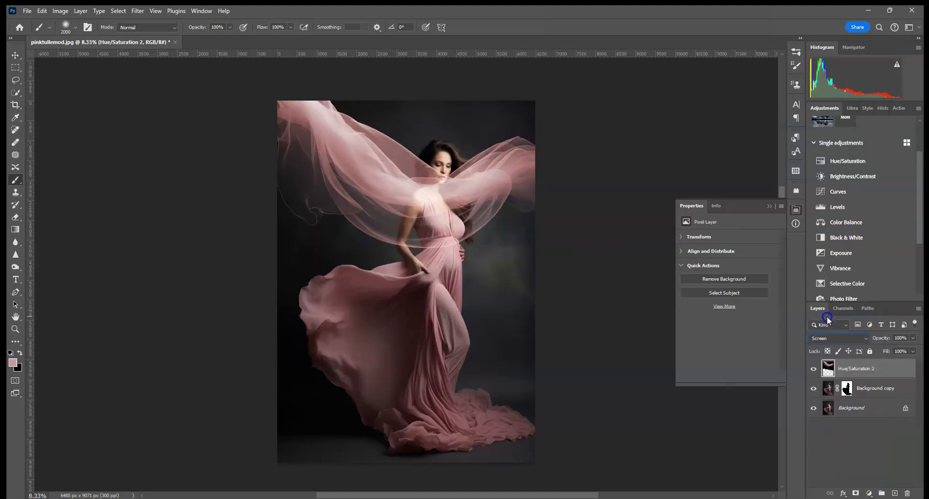
left_click(855, 376, "alt")
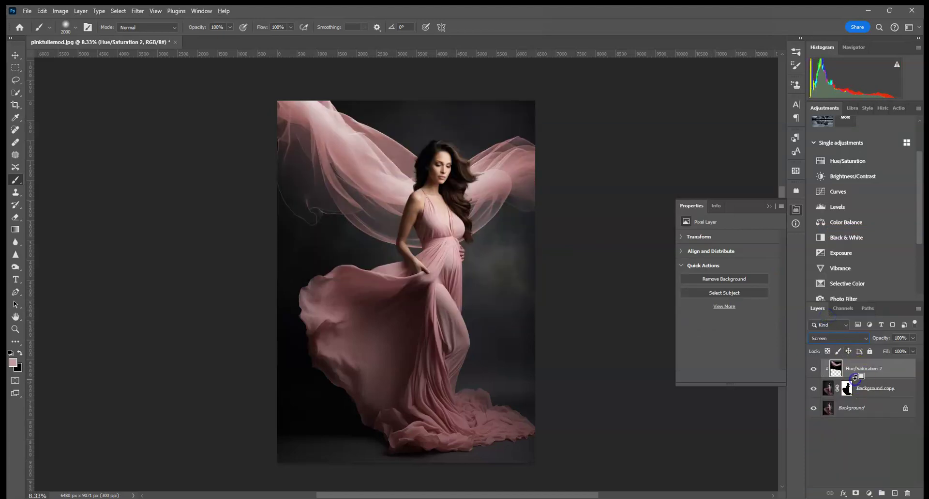
Step: Rotate the upper tulle by about 27.6° and reposition it so it sweeps diagonally behind the woman's shoulders
left_click(16, 55)
left_click_drag(568, 189, 627, 326)
left_click_drag(611, 223, 633, 208)
left_click_drag(518, 235, 515, 150)
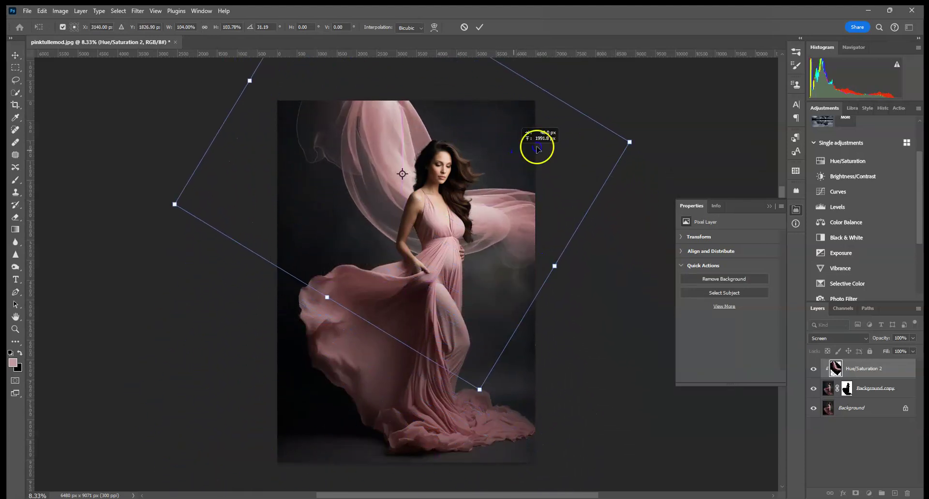
left_click_drag(627, 143, 664, 108)
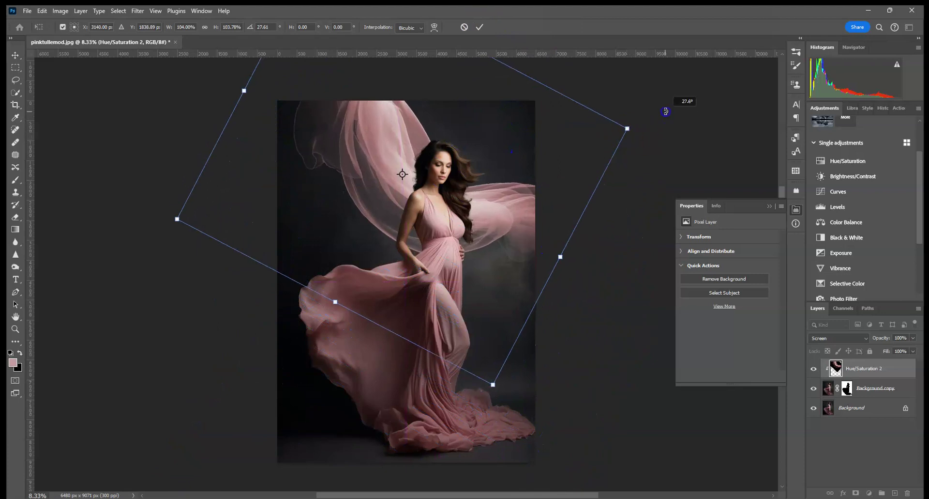
left_click(478, 28)
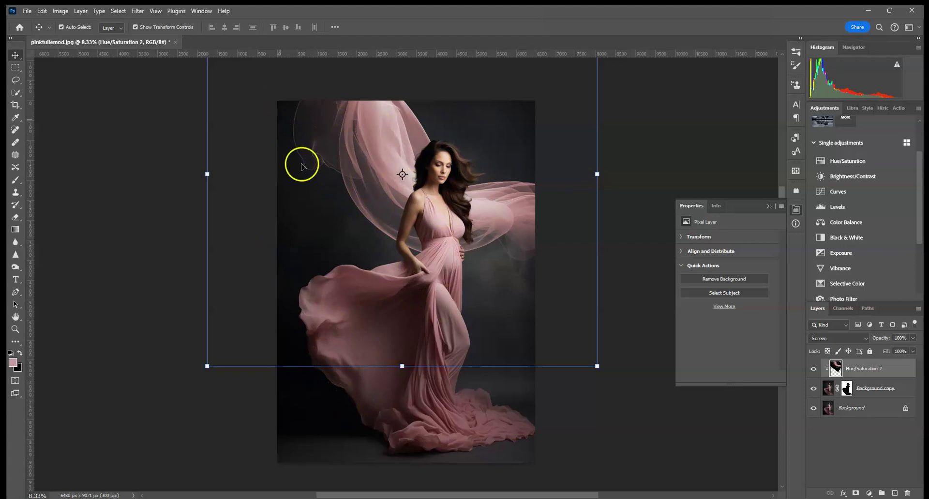
Step: Apply a Motion Blur to the upper tulle with an angle of 30° and a distance of 32 pixels
left_click(136, 10)
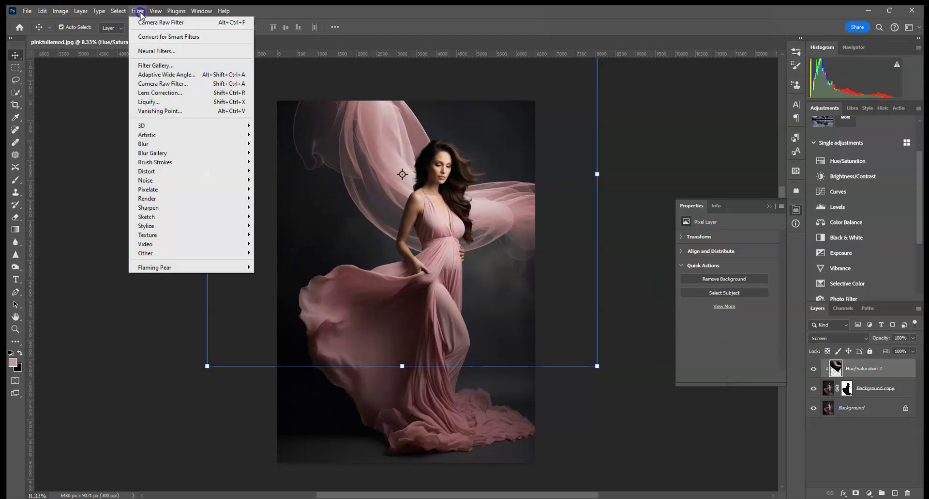
mouse_move(188, 148)
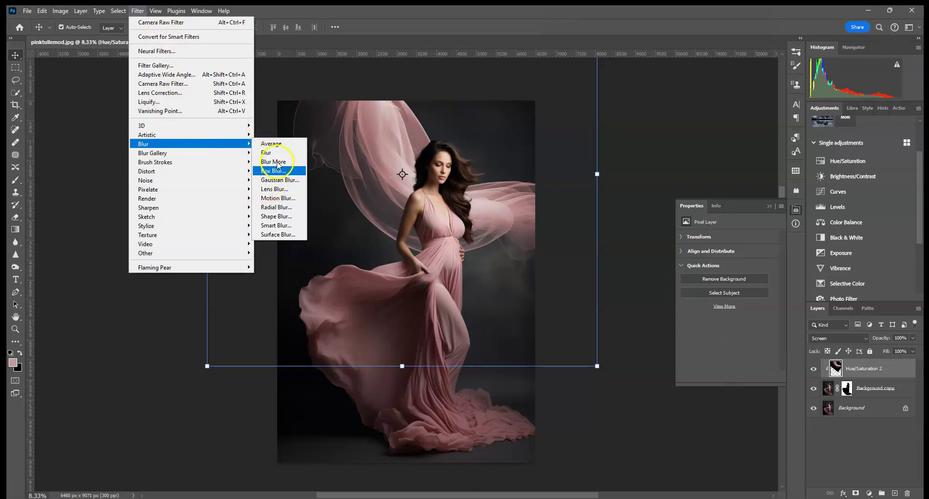
left_click(278, 198)
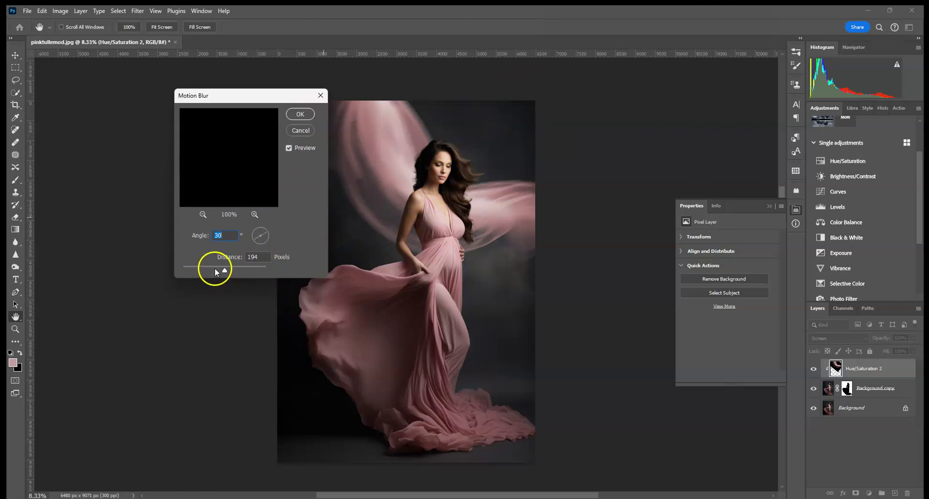
left_click_drag(207, 266, 194, 266)
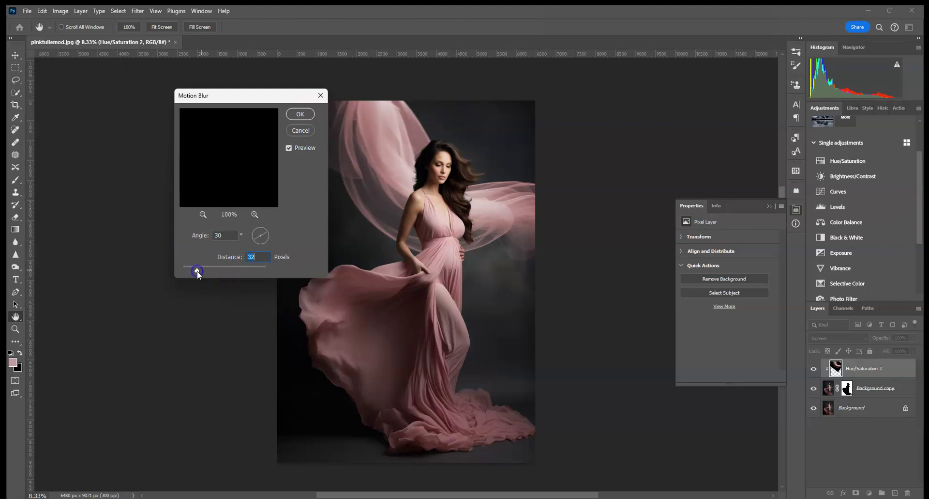
left_click(198, 272)
left_click(302, 115)
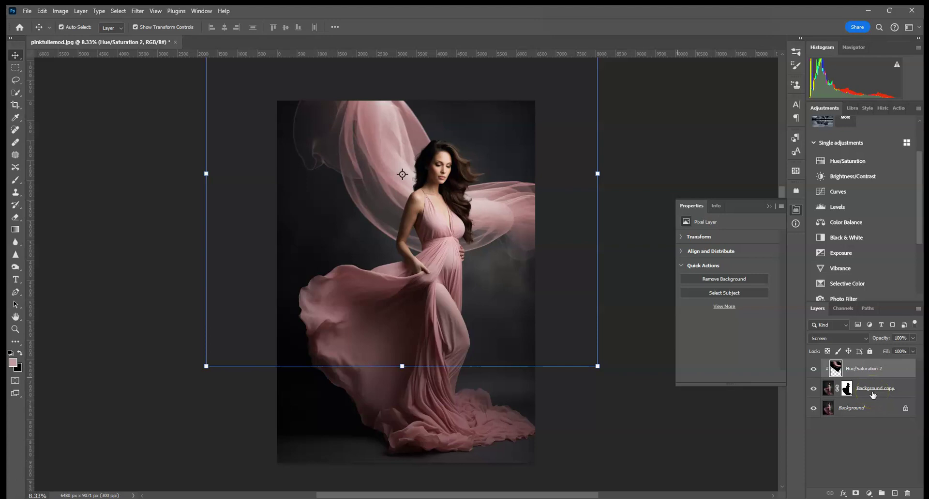
Step: Place the Tulle18 image from the Tulle & Veil folder as an embedded layer
left_click(26, 11)
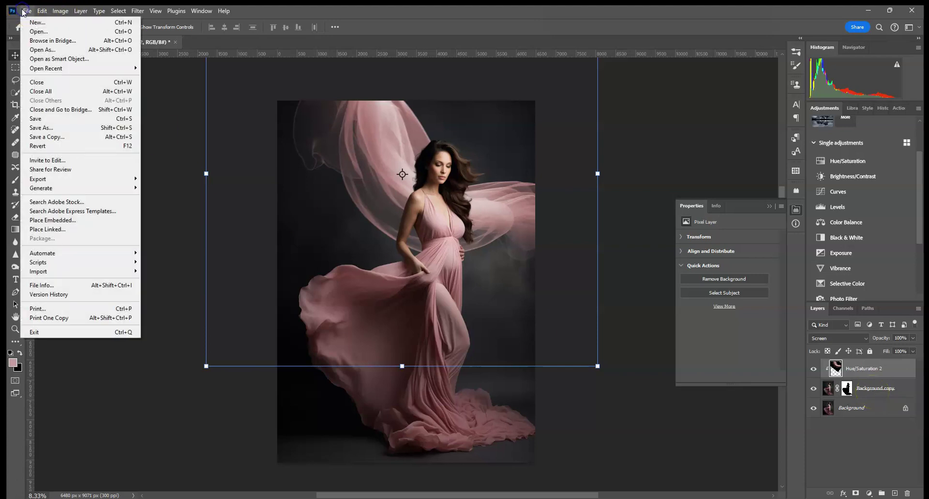
left_click(77, 220)
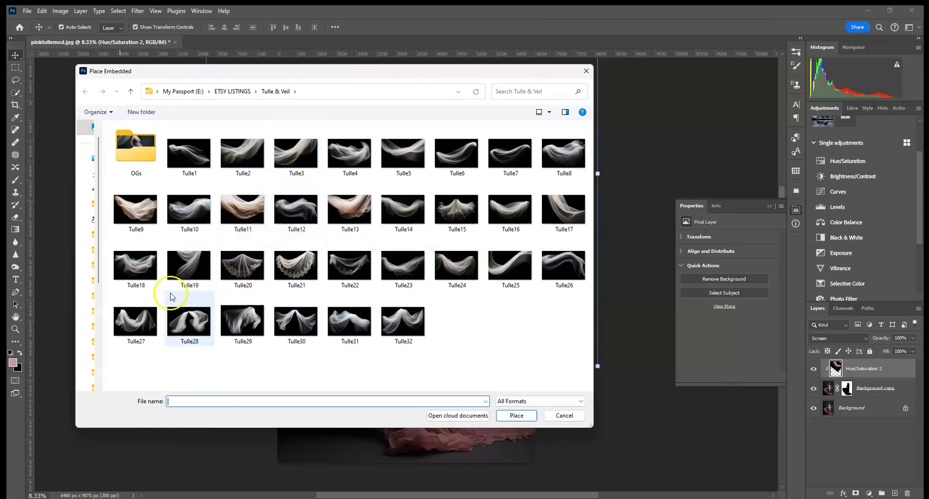
double_click(128, 273)
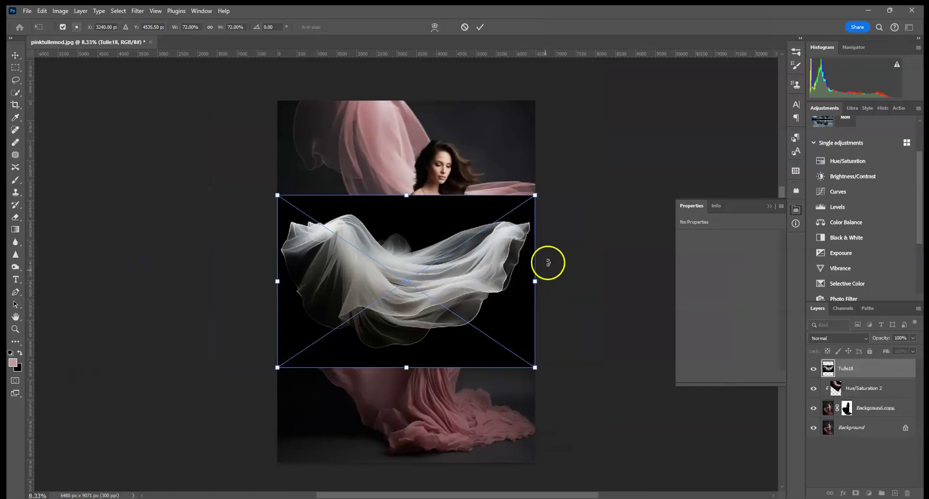
Step: Enlarge Tulle18 to about 101% by 108%, rotate it about 37.6°, and position it over the photo's lower-left area
left_click_drag(539, 194, 699, 198)
left_click_drag(540, 227, 339, 313)
left_click_drag(500, 282, 501, 345)
left_click_drag(294, 290, 307, 274)
left_click(480, 26)
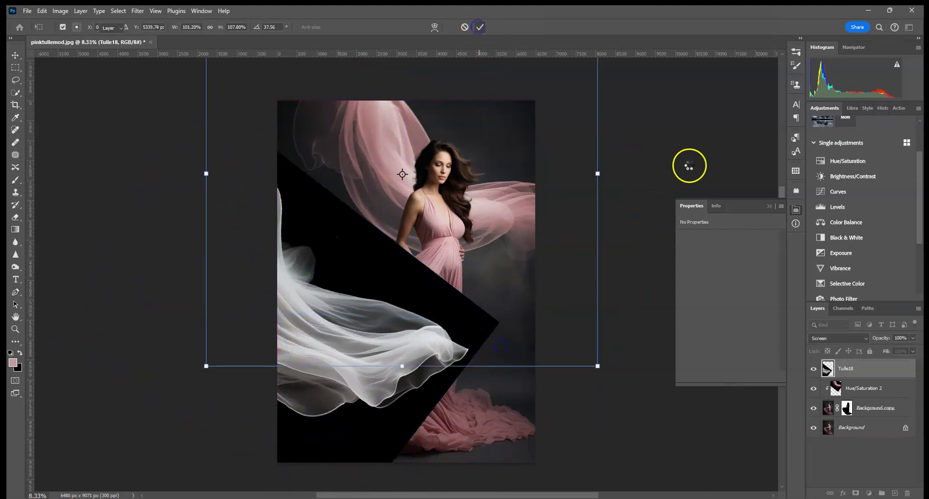
Step: Add a Hue/Saturation adjustment clipped to Tulle18, colorized with hue 358 and saturation 21
left_click(846, 163)
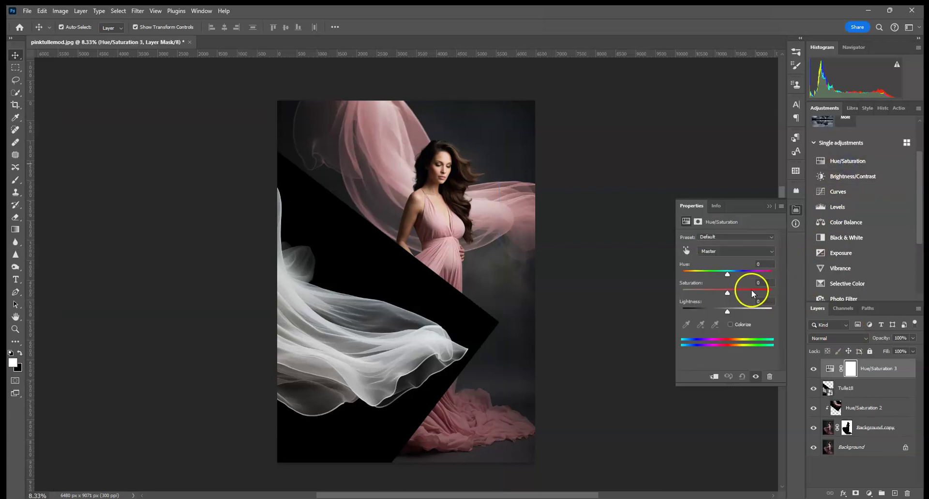
left_click(732, 323)
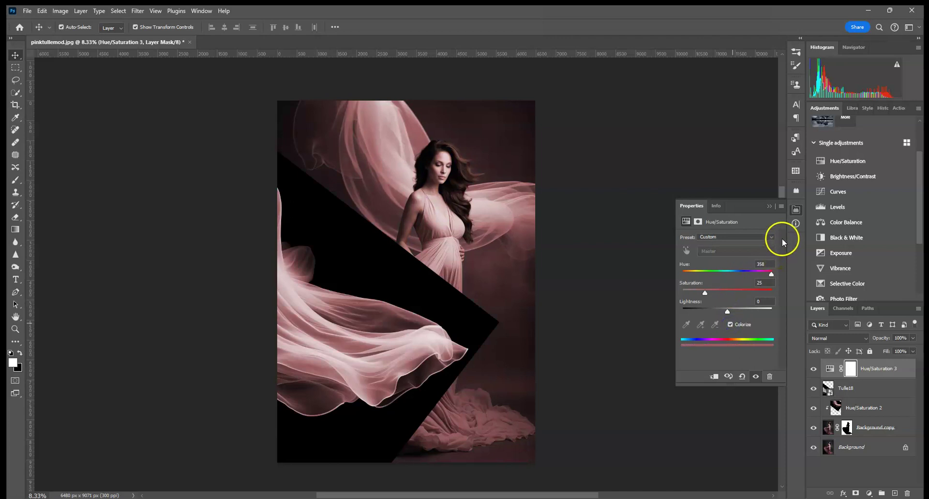
left_click(714, 376)
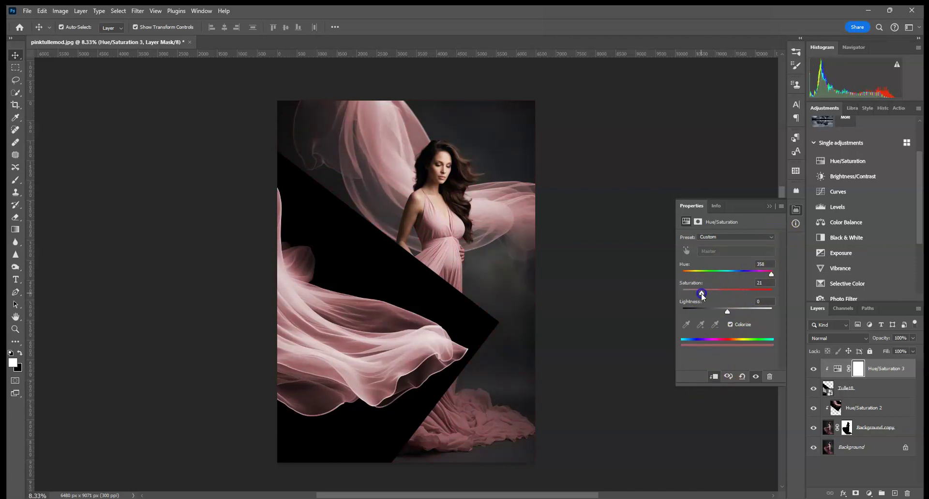
left_click(765, 211)
Step: Merge the Hue/Saturation adjustment with the Tulle18 layer and set the merged layer's blend mode to Screen
left_click(867, 387)
right_click(865, 388)
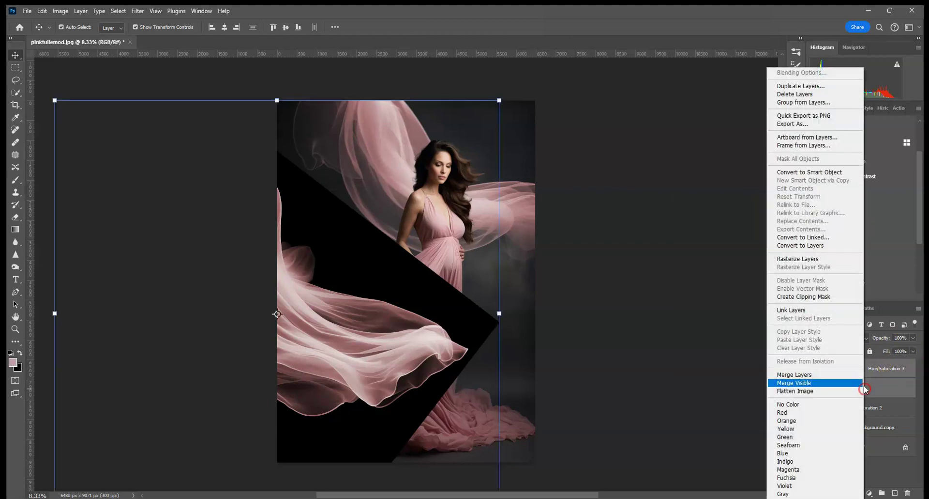
left_click(823, 374)
left_click(834, 340)
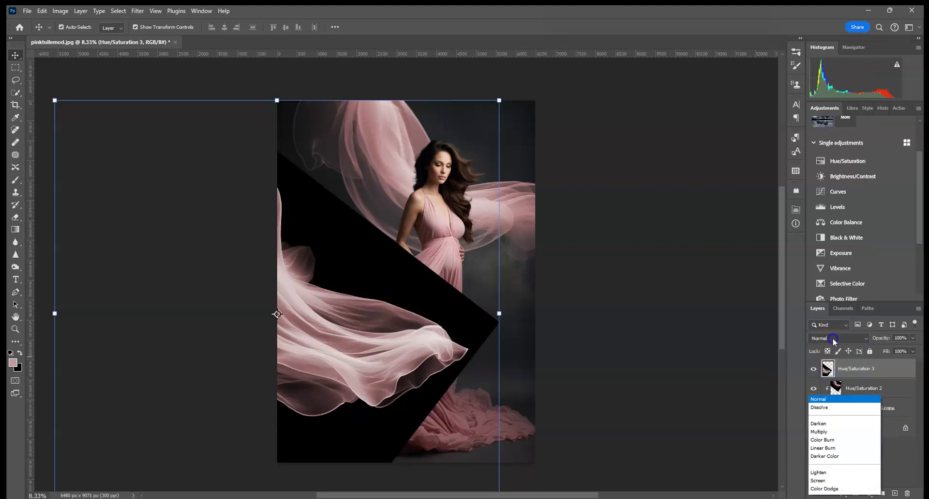
left_click(829, 320)
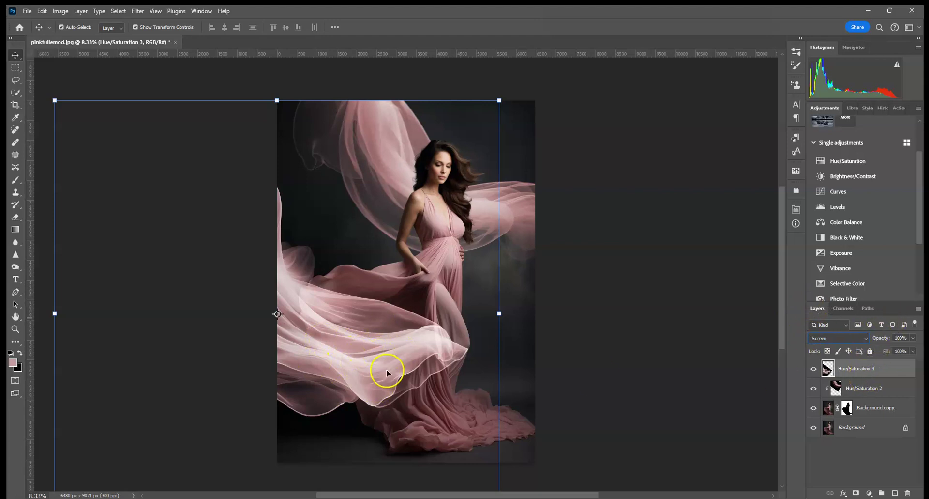
Step: Darken the lower tulle with a clipped Curves adjustment, bending the RGB curve to input 168 and output 82
left_click(839, 194)
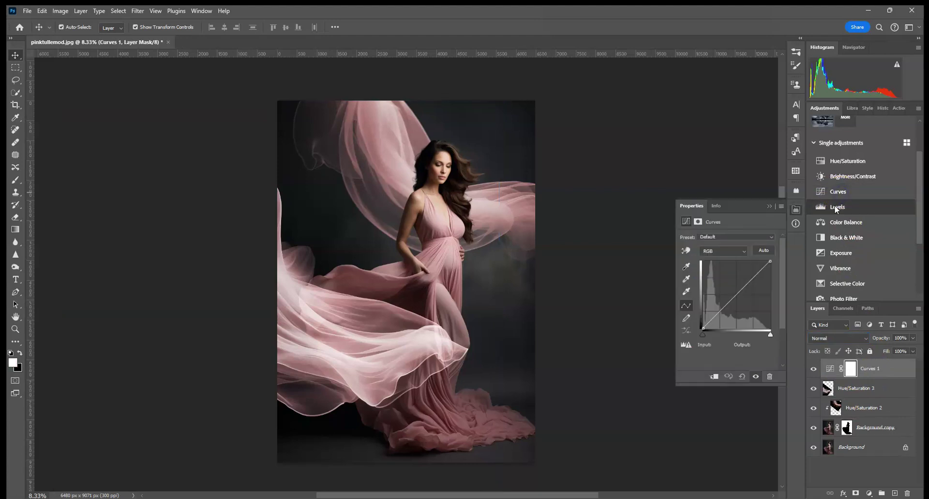
left_click(714, 377)
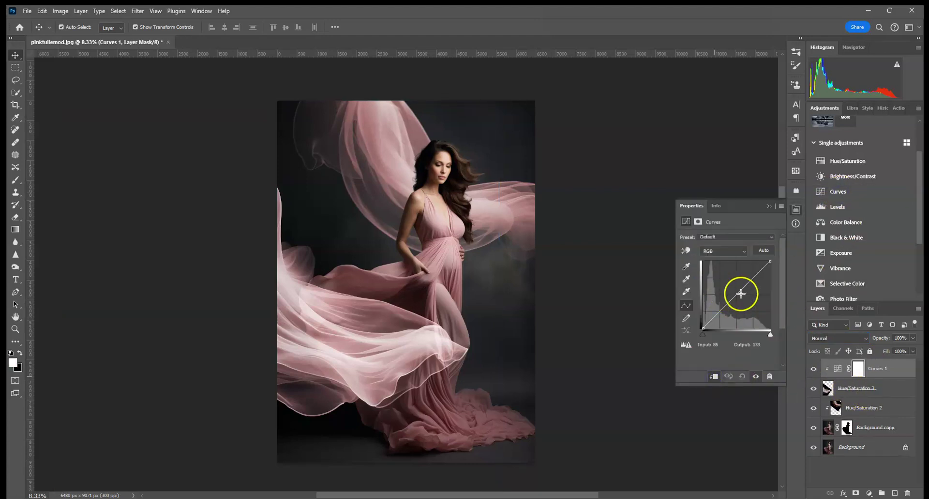
left_click_drag(737, 294, 747, 306)
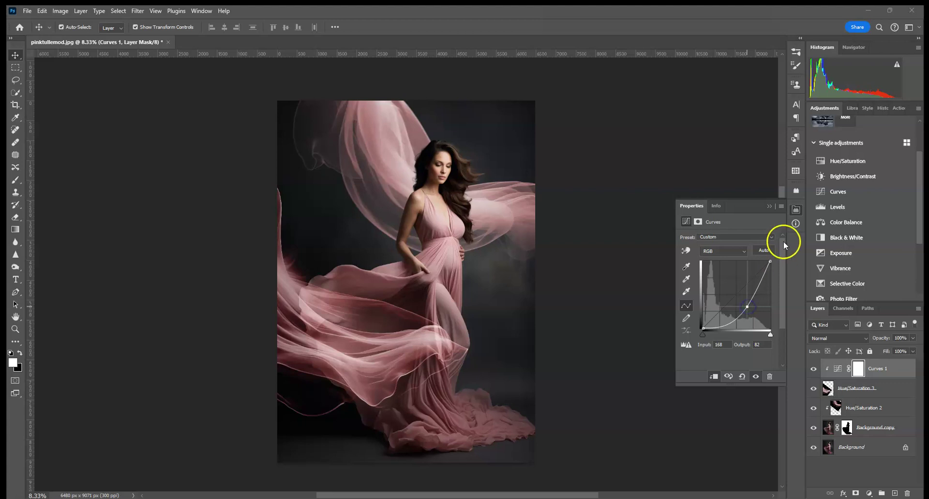
left_click(770, 207)
Step: Add a Hue/Saturation adjustment between the lower tulle and its Curves adjustment, with saturation at -29
right_click(871, 387)
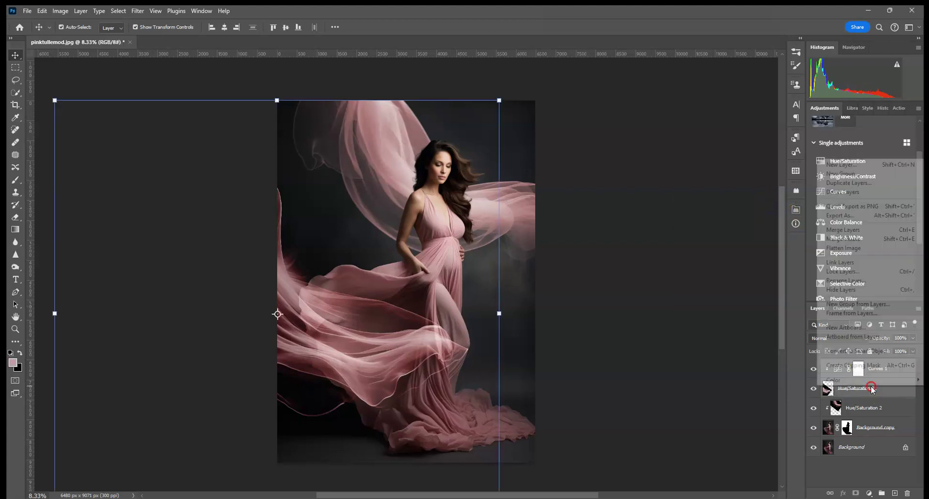
left_click(866, 393)
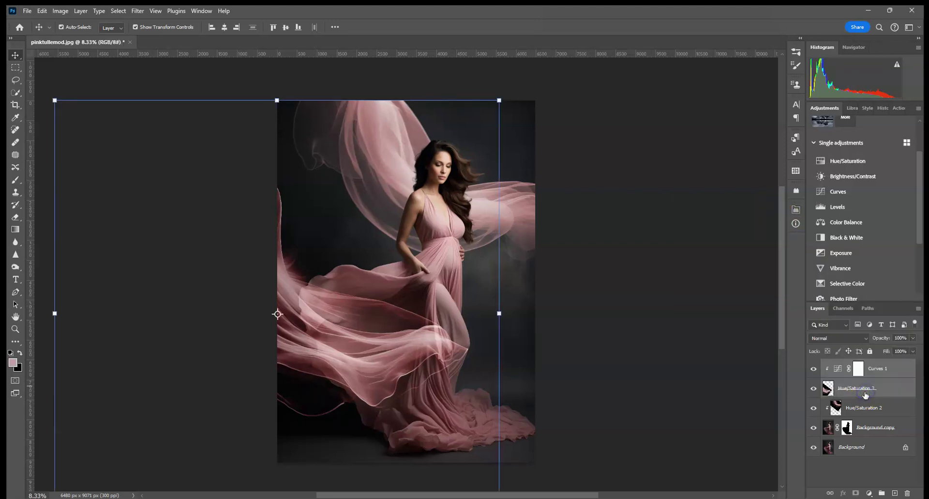
left_click(866, 394)
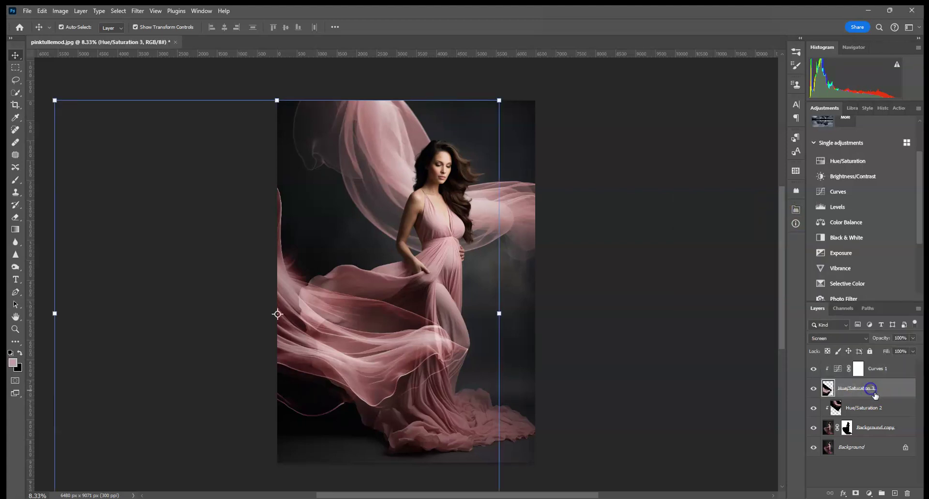
left_click(835, 163)
left_click_drag(726, 291, 719, 295)
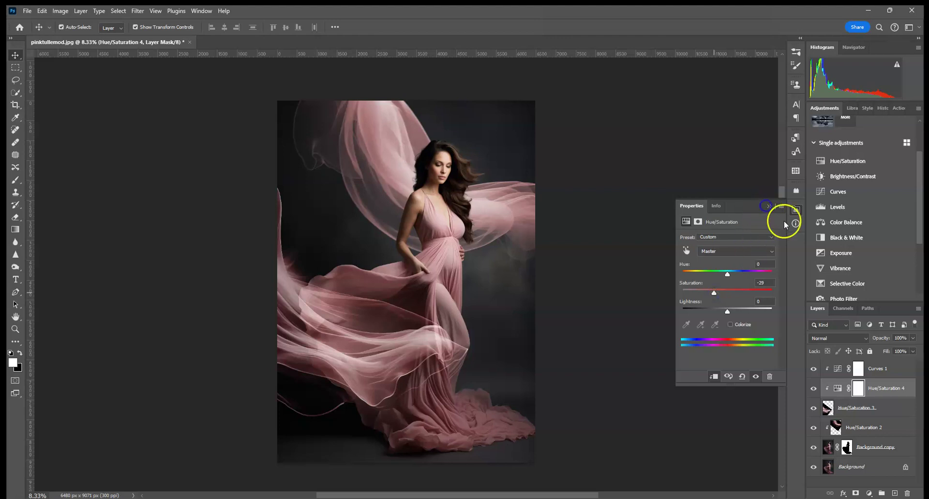
left_click(770, 206)
Step: Merge the Curves and Hue/Saturation adjustments into the lower tulle layer and set the result to Screen blending
left_click(884, 405)
left_click(882, 369, "ctrl")
right_click(882, 369)
left_click(861, 371)
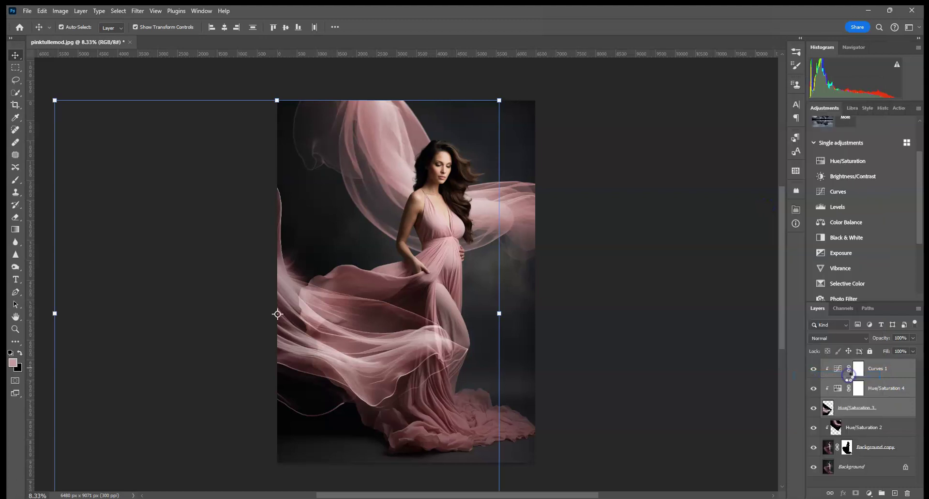
left_click(837, 337)
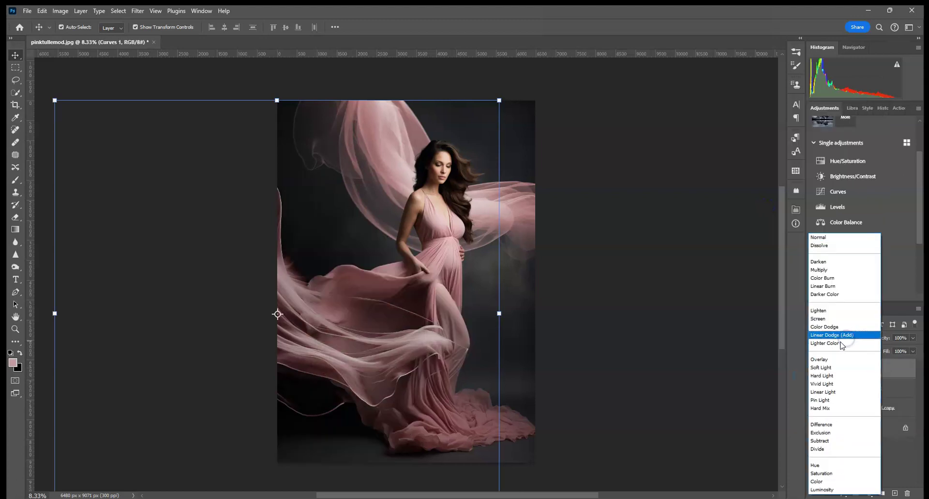
left_click(834, 321)
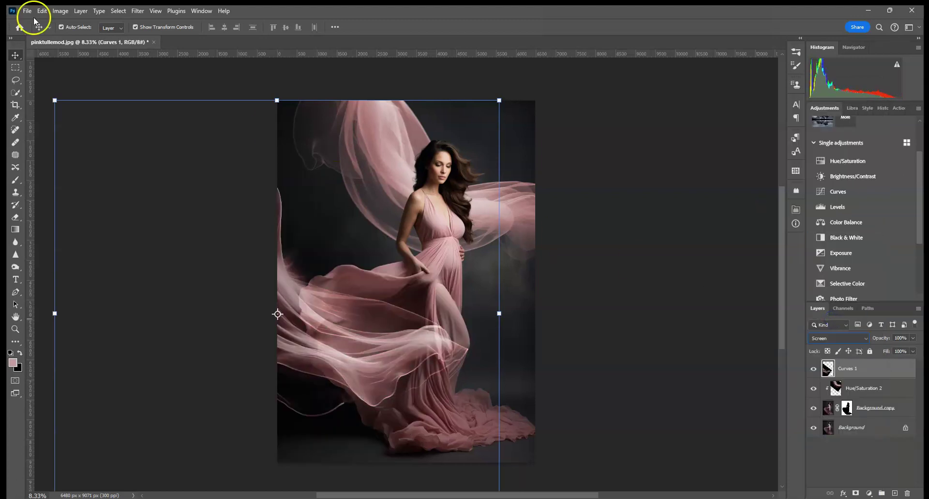
Step: Reapply the last Motion Blur to the lower tulle and try clipping it to the masked layer below
left_click(138, 10)
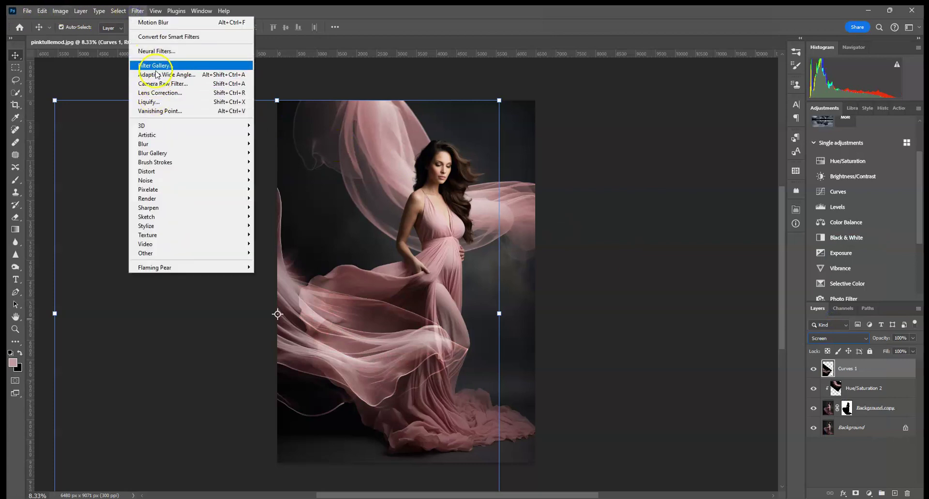
left_click(163, 24)
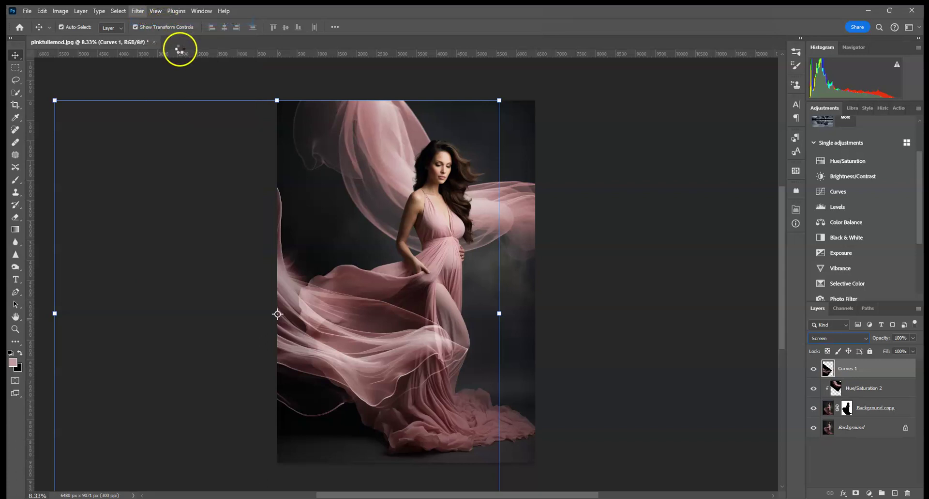
left_click(856, 376, "alt")
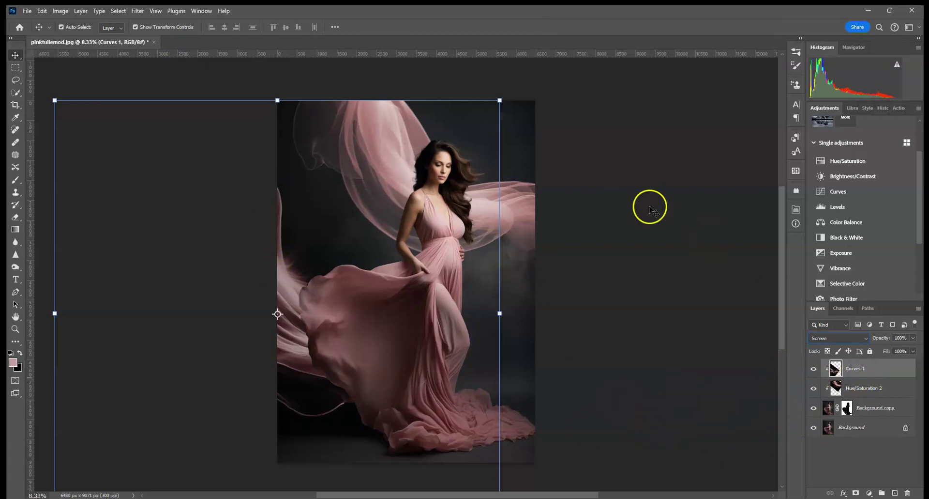
left_click(854, 376, "alt")
Step: Move the lower tulle down across the base of the photo, over the dress's train, and enlarge it slightly
left_click(500, 313)
left_click_drag(470, 236, 494, 329)
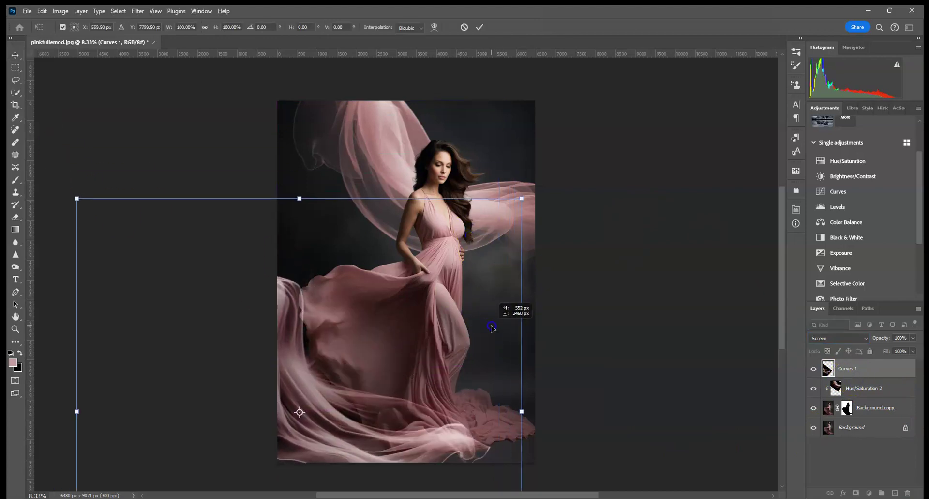
left_click_drag(521, 199, 575, 152)
left_click_drag(523, 265, 473, 279)
left_click(634, 326)
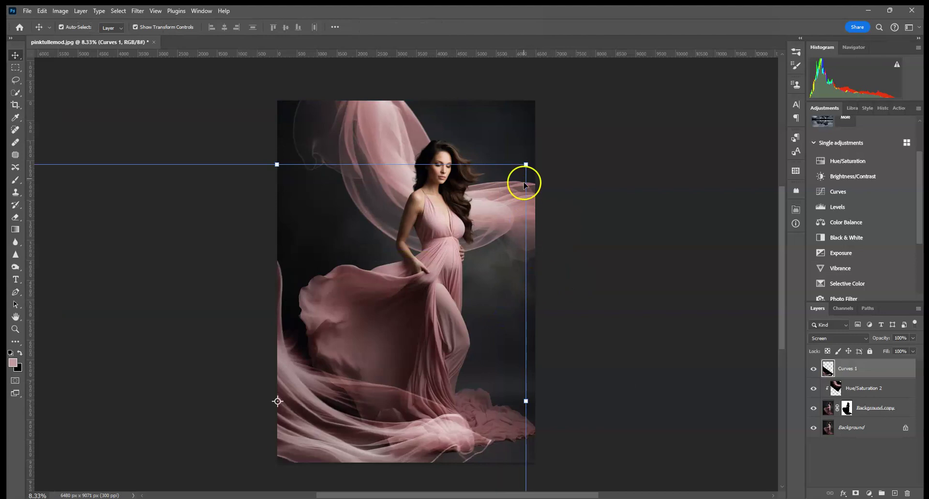
left_click_drag(543, 184, 569, 285)
left_click_drag(411, 319, 429, 277)
left_click_drag(622, 258, 610, 178)
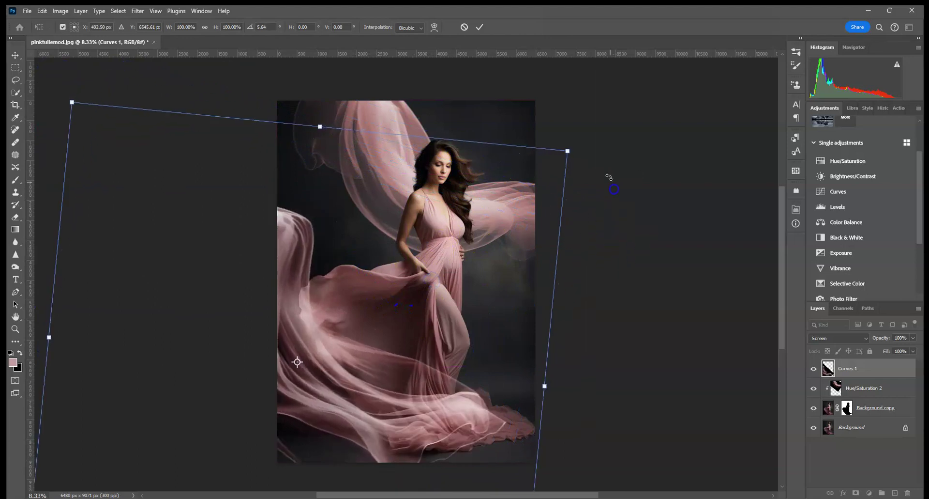
left_click(465, 28)
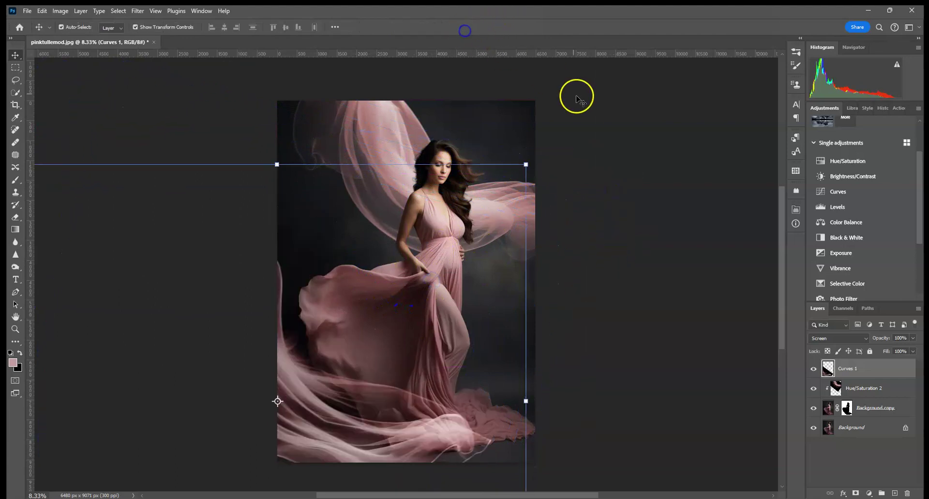
Step: Move the lower tulle up and left beside the dress while clipped to the masked layer, and release the clipping once placed
left_click(855, 379, "alt")
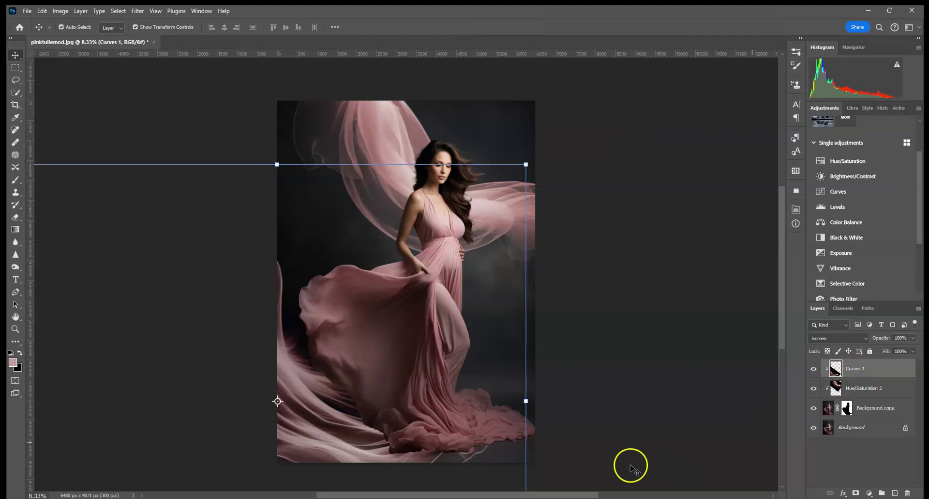
left_click(526, 403)
left_click_drag(526, 402, 457, 378)
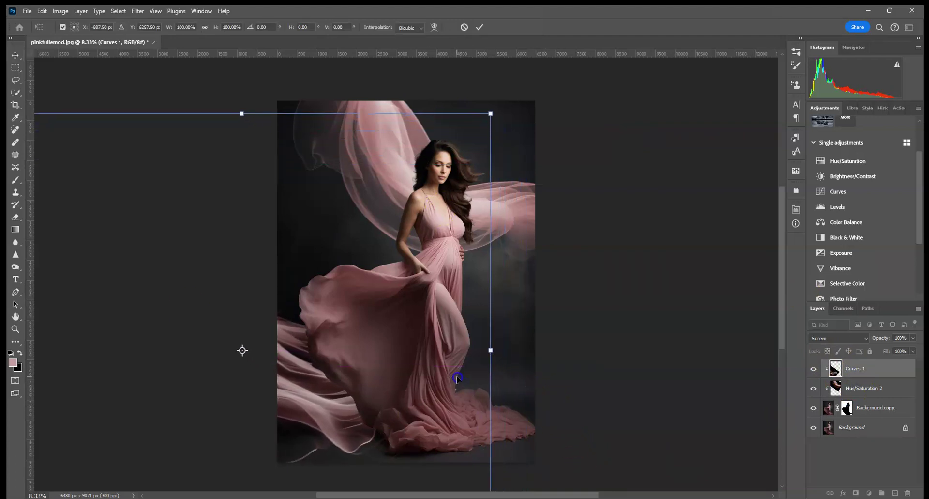
left_click(481, 27)
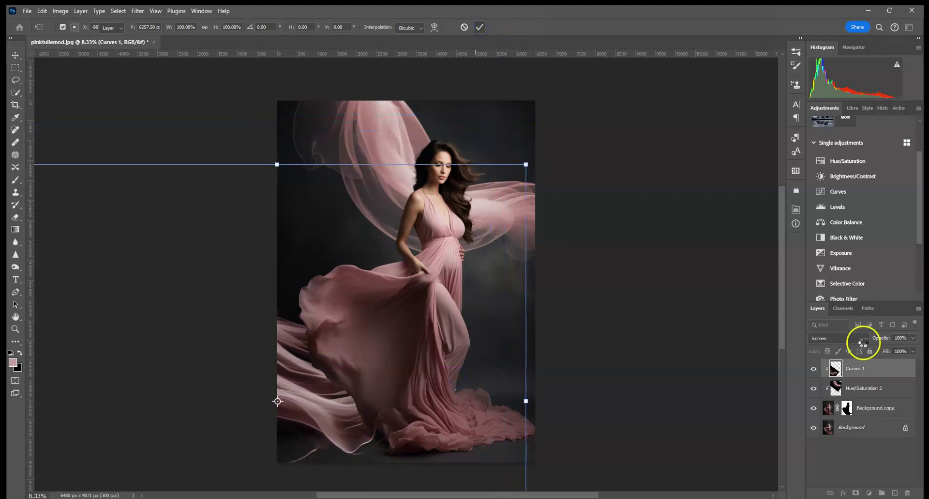
left_click(865, 376, "alt")
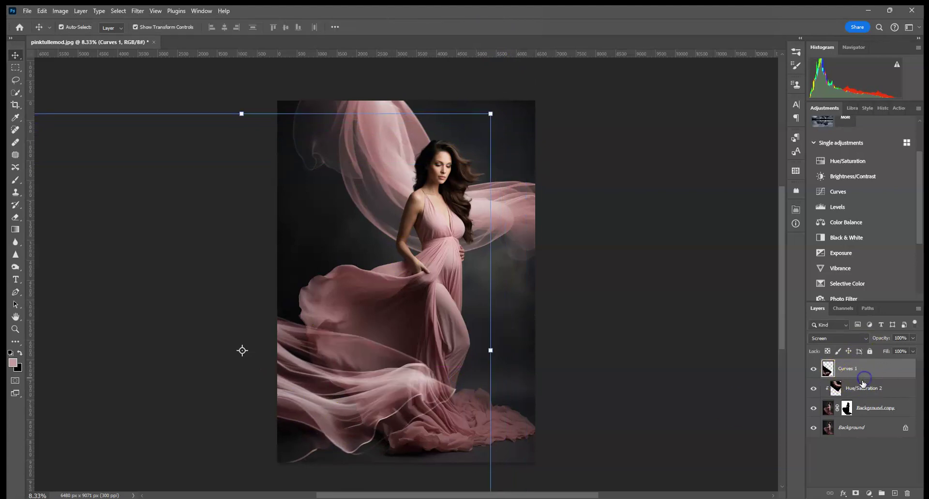
Step: Add a new layer above the lower tulle, set it to Multiply blending and clip it to the tulle
left_click(894, 492)
left_click(842, 340)
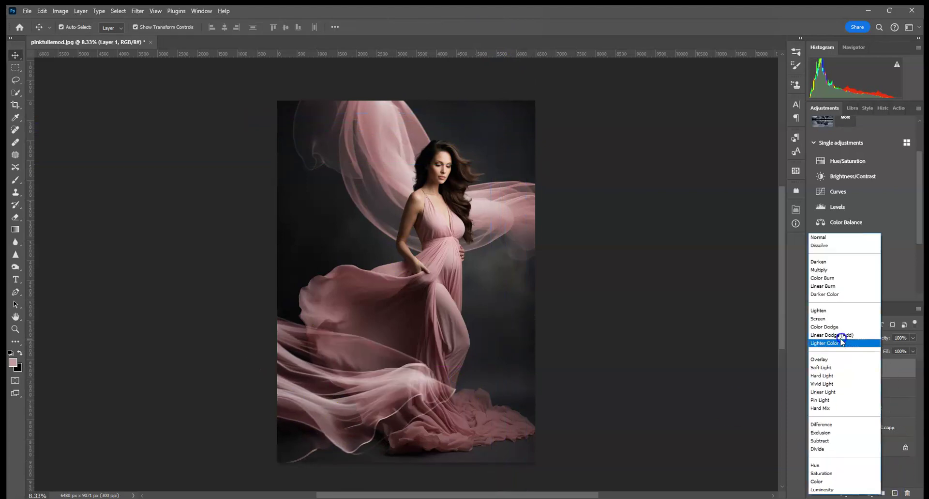
left_click(835, 268)
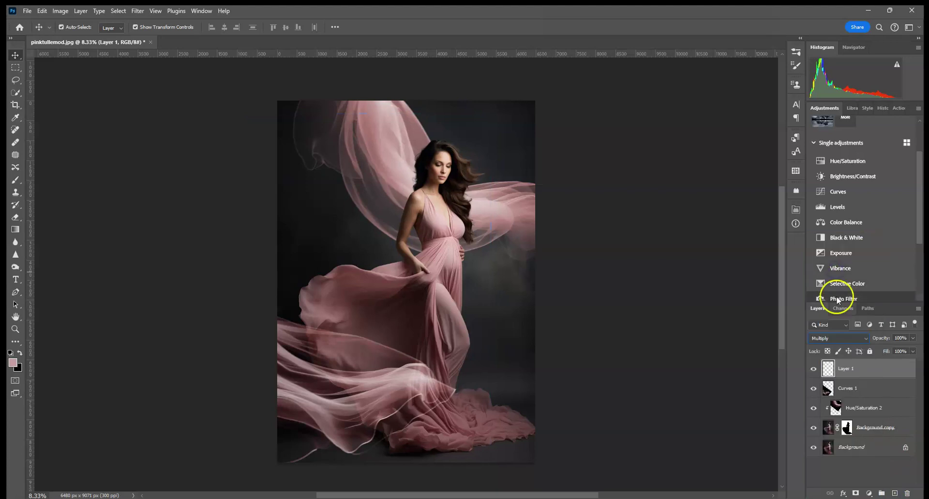
right_click(857, 373)
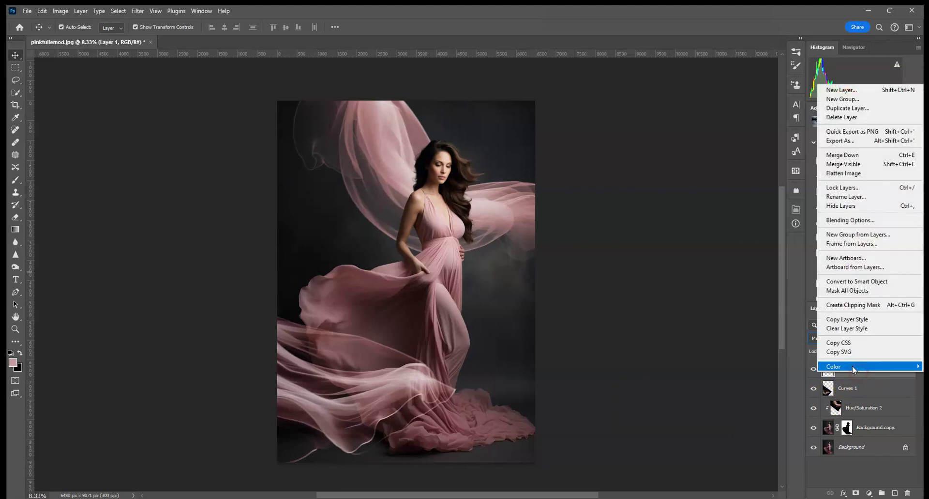
left_click(858, 381)
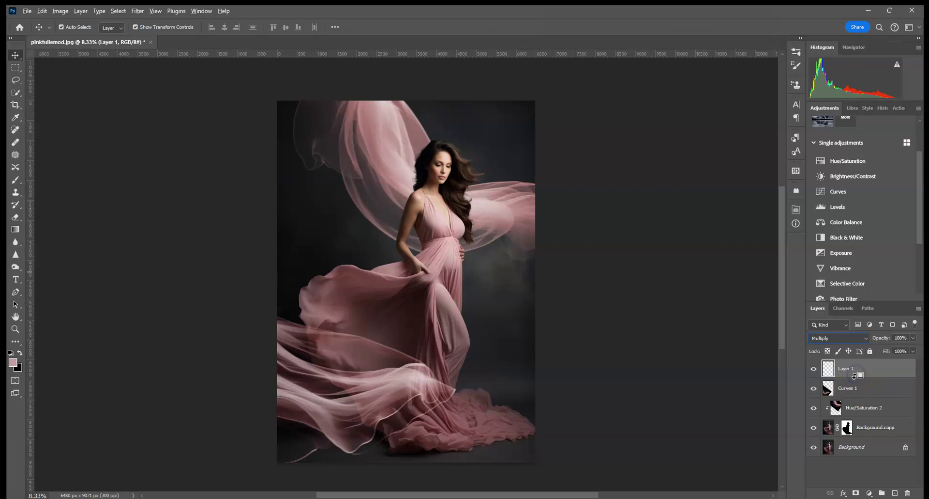
Step: Paint shadows over the lower tulle with a dark shade sampled from the dress, using 20% and 59% brush opacity
left_click(15, 179)
type("20")
key("Return")
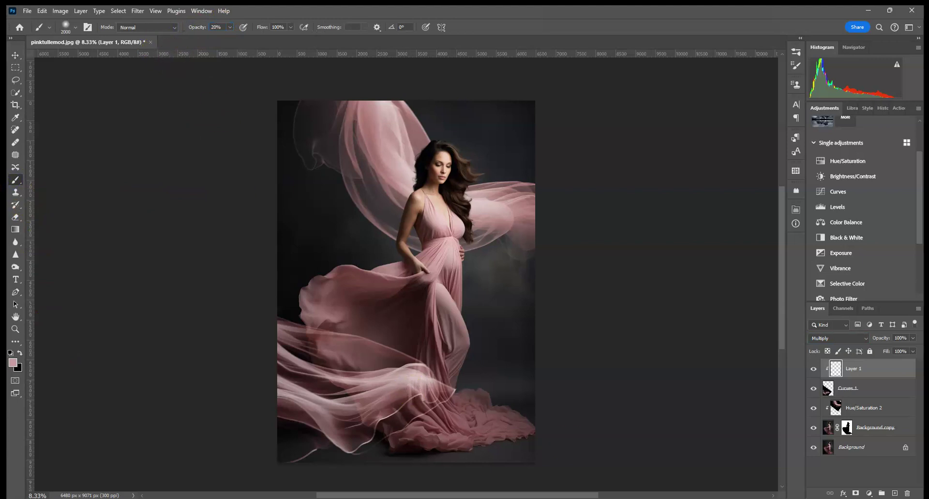
left_click(362, 316, "alt")
left_click(318, 375)
mouse_move(306, 342)
left_mouse_down()
mouse_move(373, 463)
mouse_move(406, 446)
mouse_move(343, 389)
mouse_move(353, 408)
left_mouse_up()
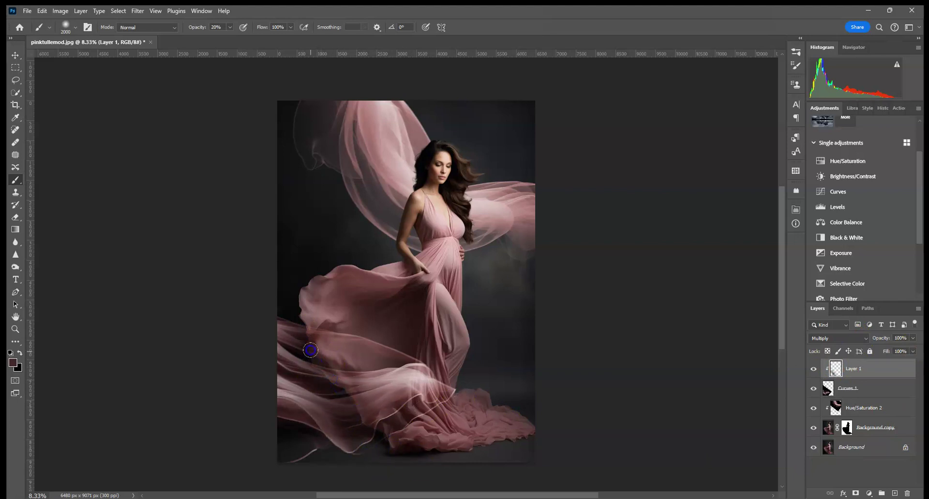
left_click_drag(247, 38, 247, 38)
left_click_drag(310, 351, 324, 376)
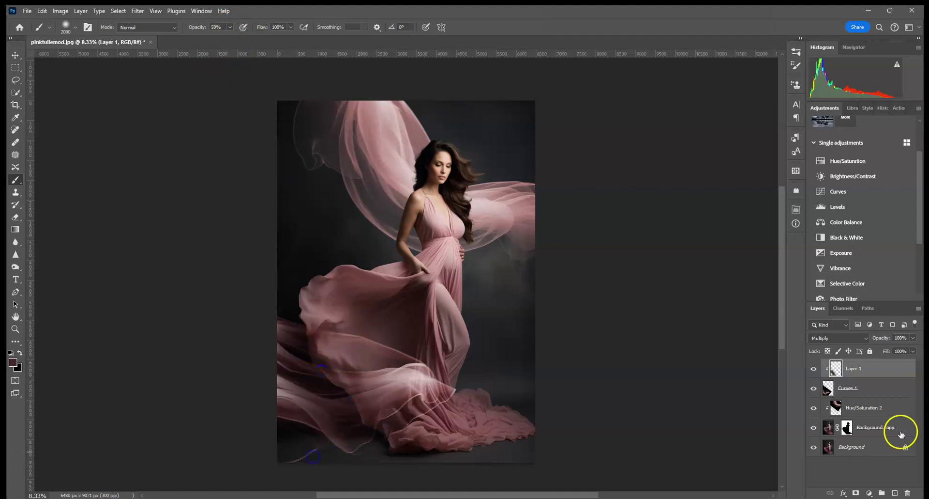
Step: Merge the shading layer with the lower tulle, set the result to Screen blending and clip it to the masked layer below
right_click(871, 395)
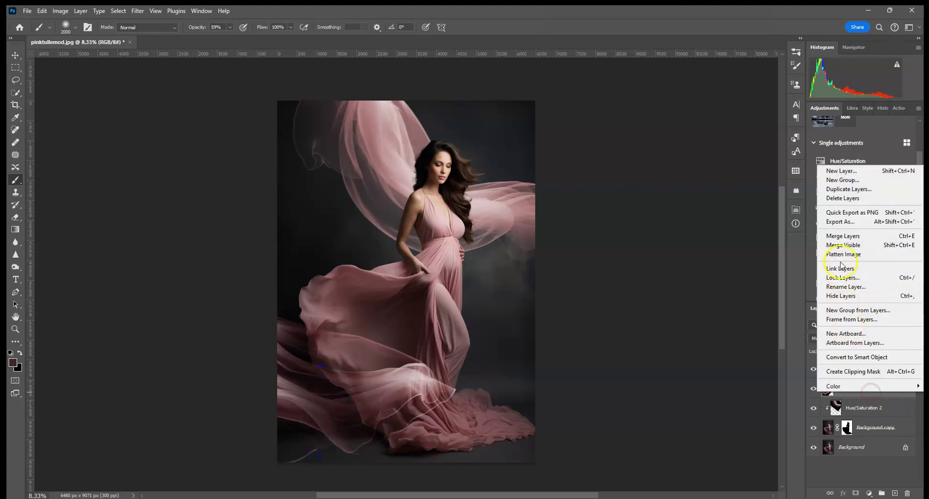
left_click(846, 237)
left_click(829, 338)
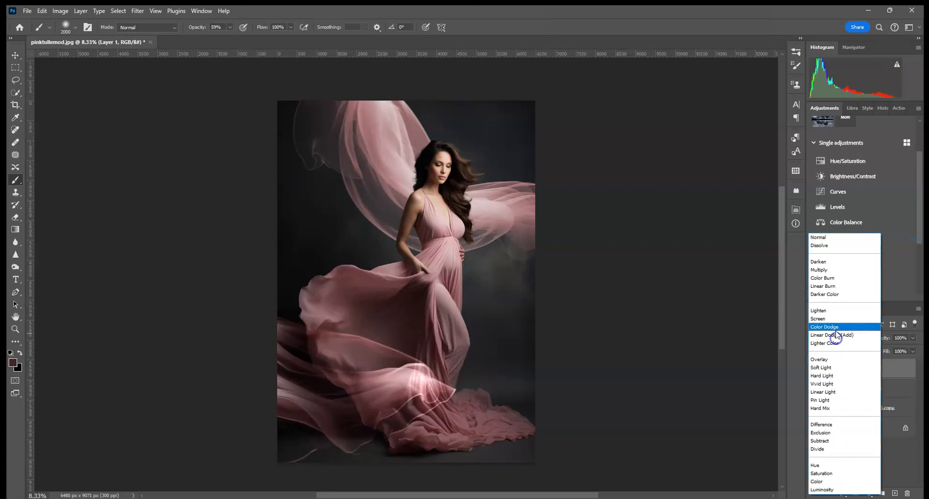
left_click(819, 318)
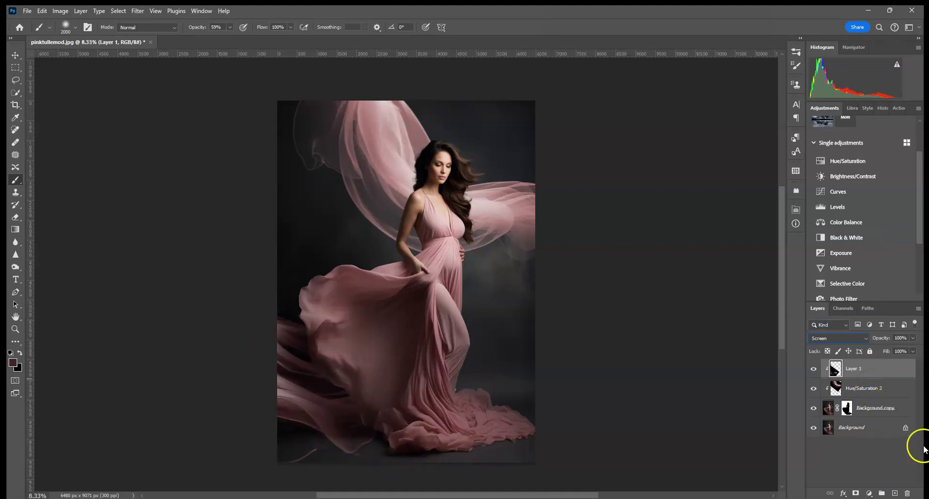
Step: Apply a Motion Blur with a 30° angle and 120-pixel distance to the lower tulle
left_click(137, 11)
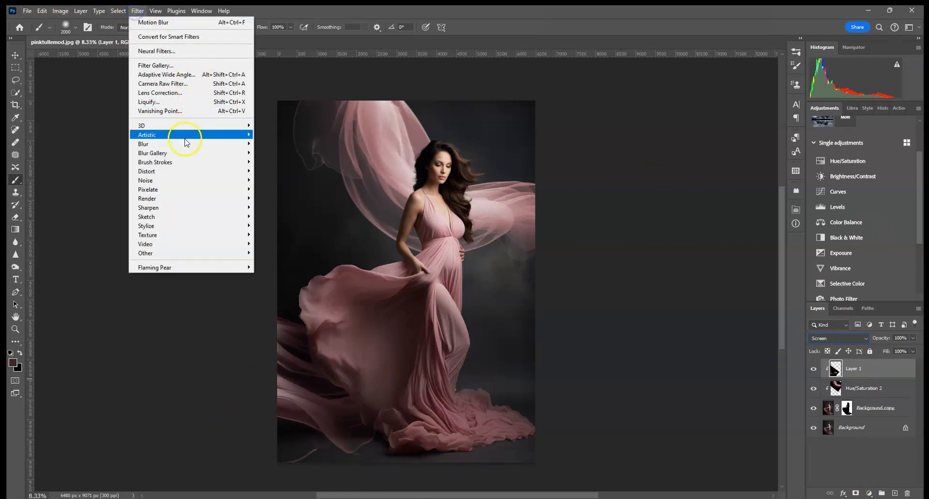
mouse_move(201, 144)
left_click(266, 202)
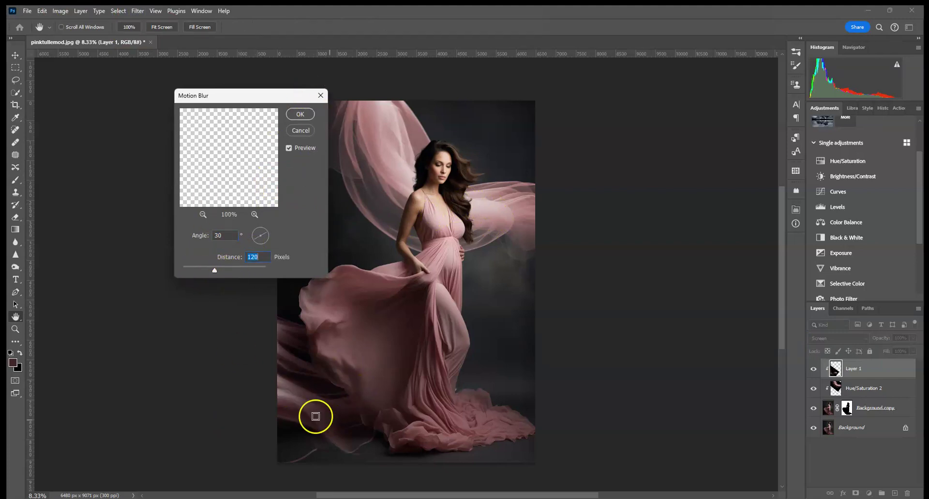
left_click(301, 115)
key("b")
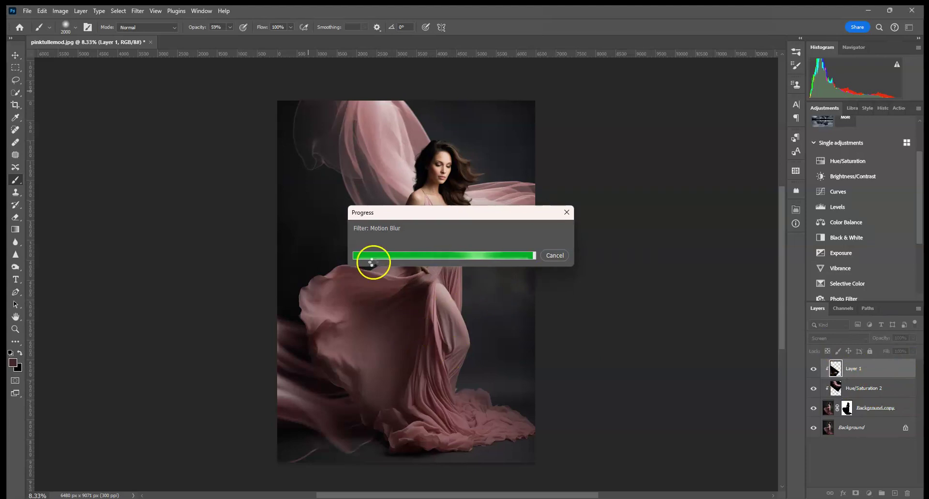
Step: Set the lower tulle's opacity to 63% and the upper tulle's to 75%
left_click(912, 338)
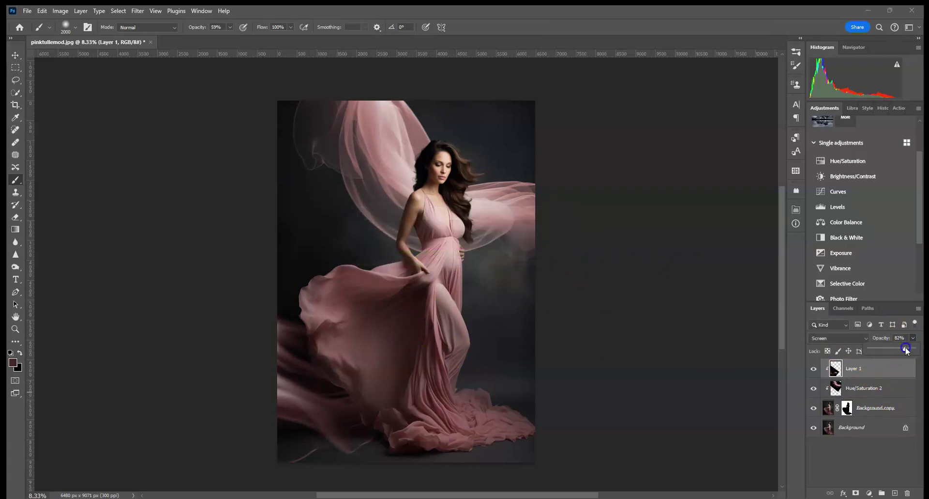
left_click_drag(907, 349, 906, 348)
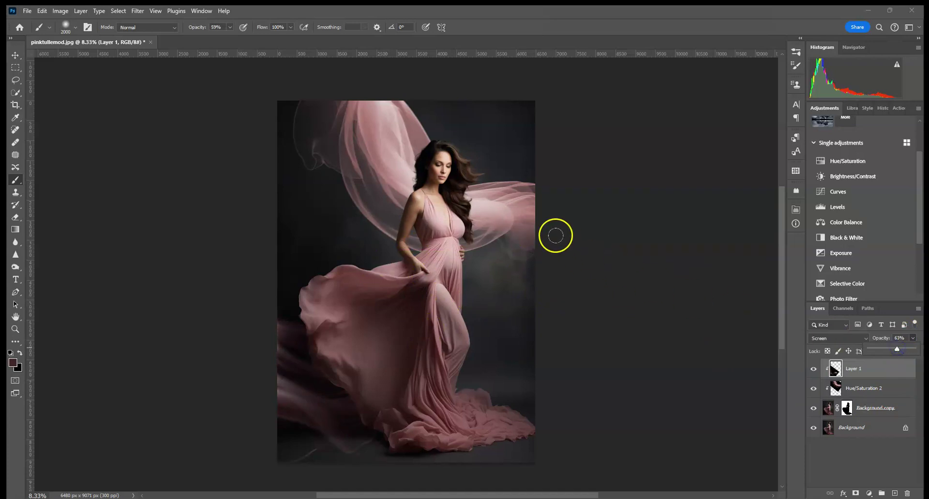
left_click(16, 55)
left_click(357, 129)
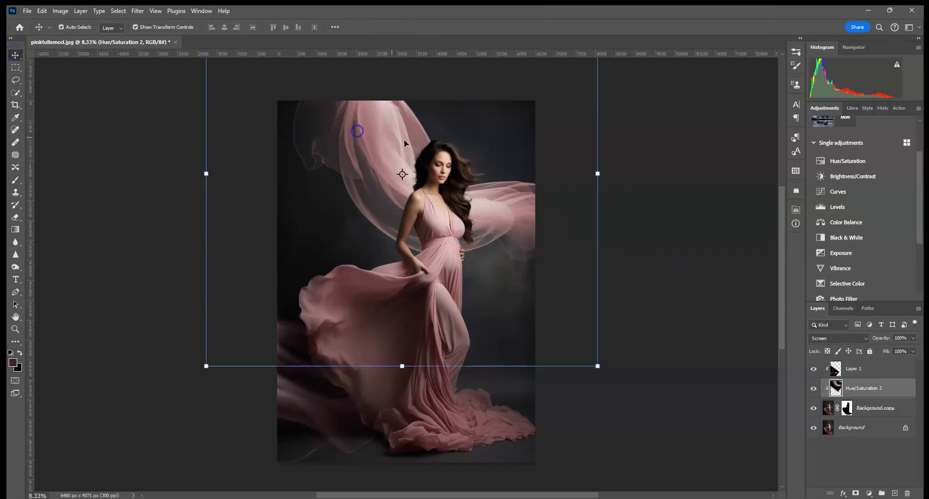
left_click(912, 337)
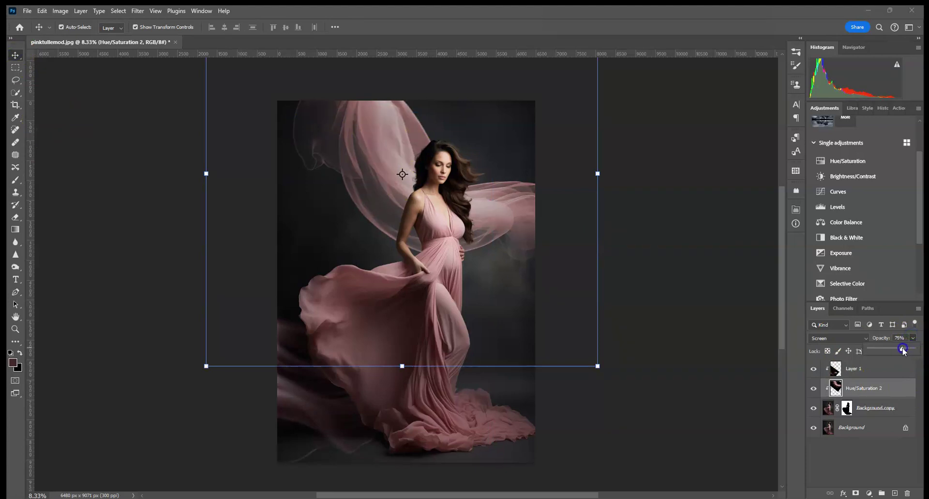
left_click(620, 213)
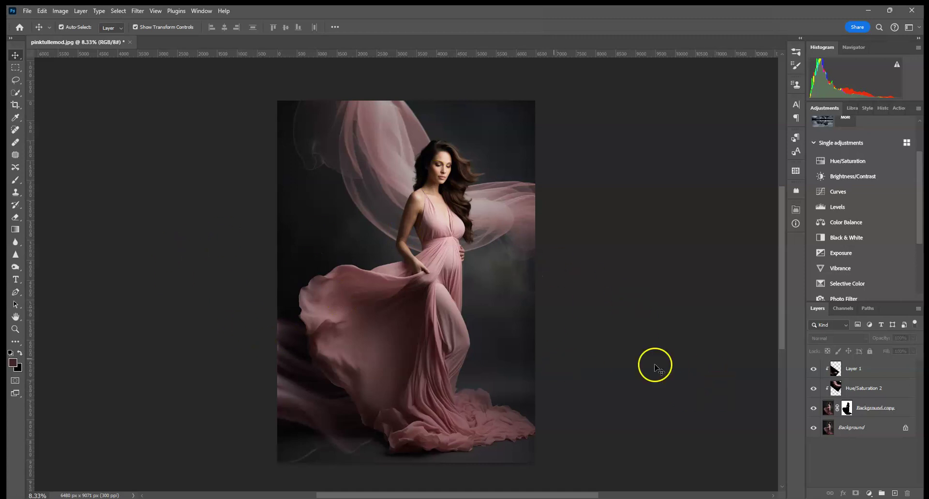
Step: Delete both tulle layers, keeping only the masked copy and the background
left_click(893, 401)
left_click(899, 372)
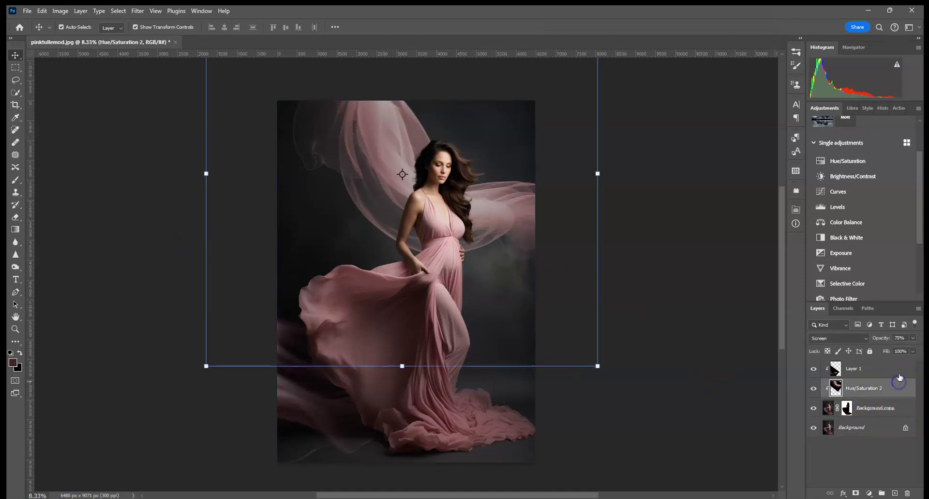
left_click(899, 391, "shift")
left_click_drag(900, 391, 907, 493)
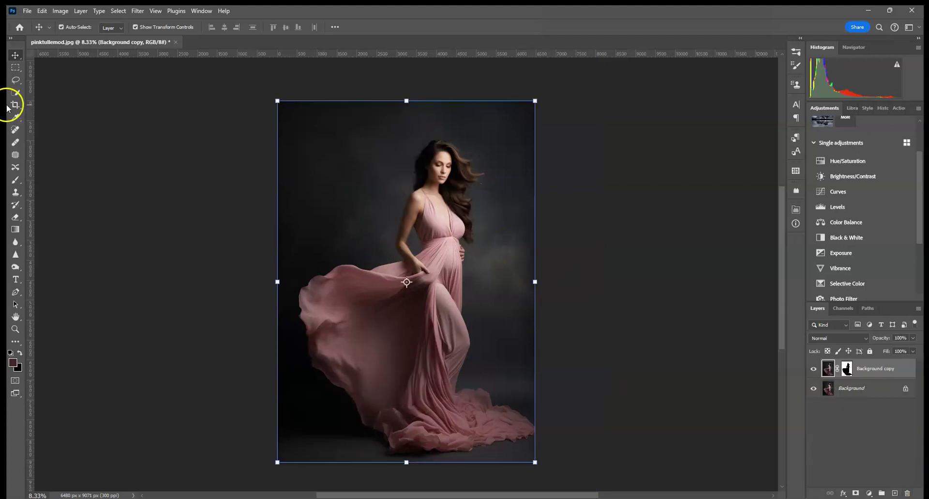
Step: Place the Tulle19 image as an embedded file and set its blending to Screen
left_click(26, 13)
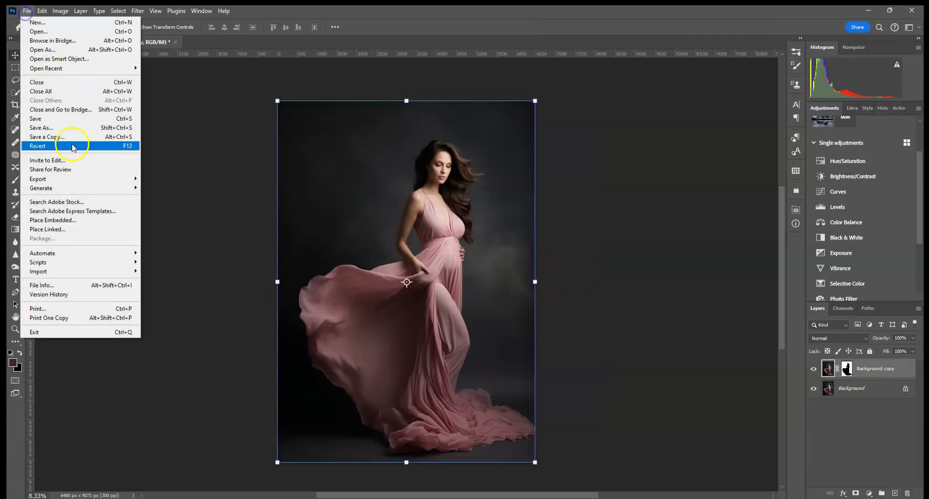
left_click(73, 216)
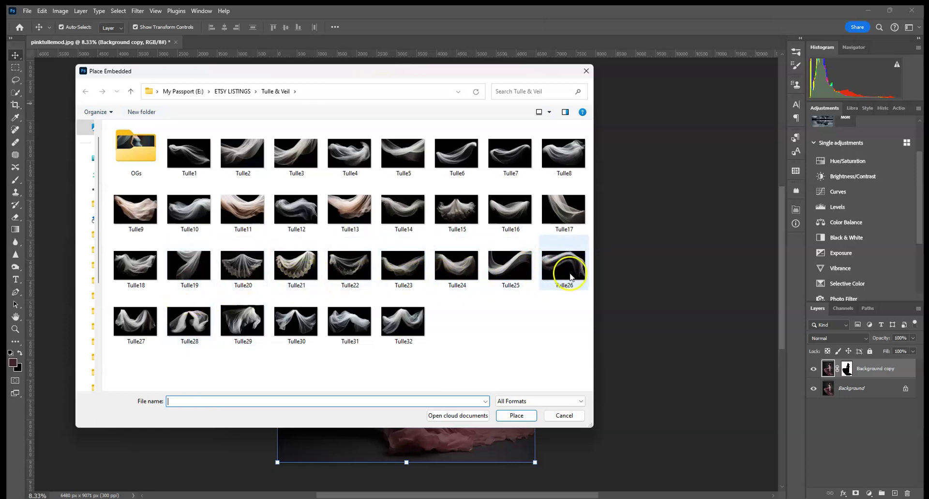
left_click(199, 266)
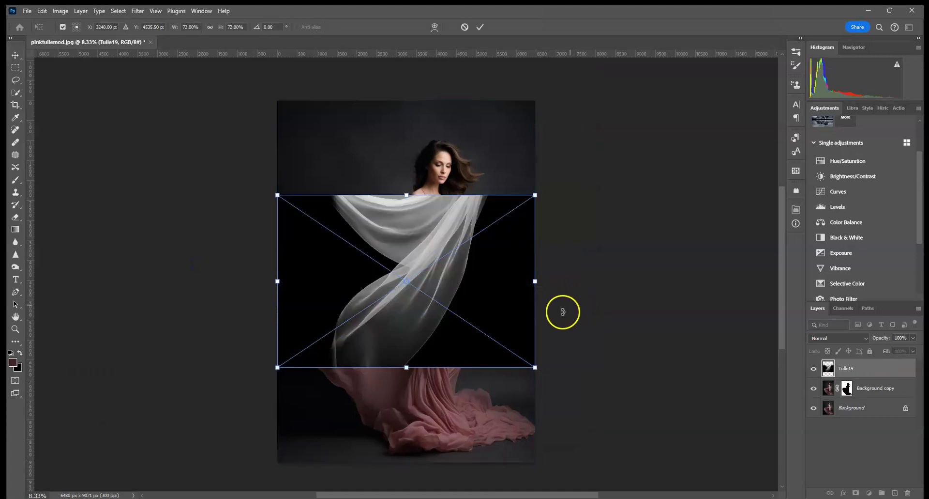
left_click(860, 337)
left_click(836, 325)
Step: Rotate the placed tulle to about -88° and stretch its height to about 114%, spreading it across the woman's waist
left_click_drag(554, 369, 504, 108)
left_click_drag(495, 291, 593, 288)
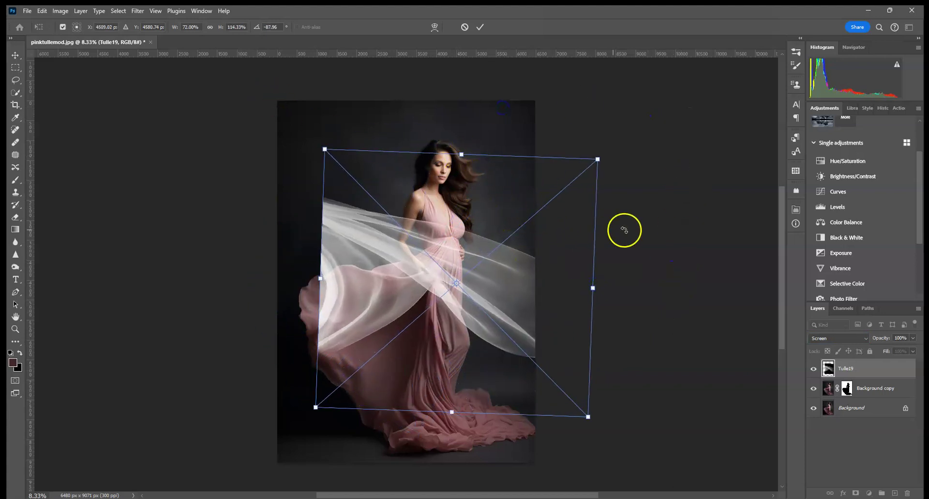
left_click(480, 27)
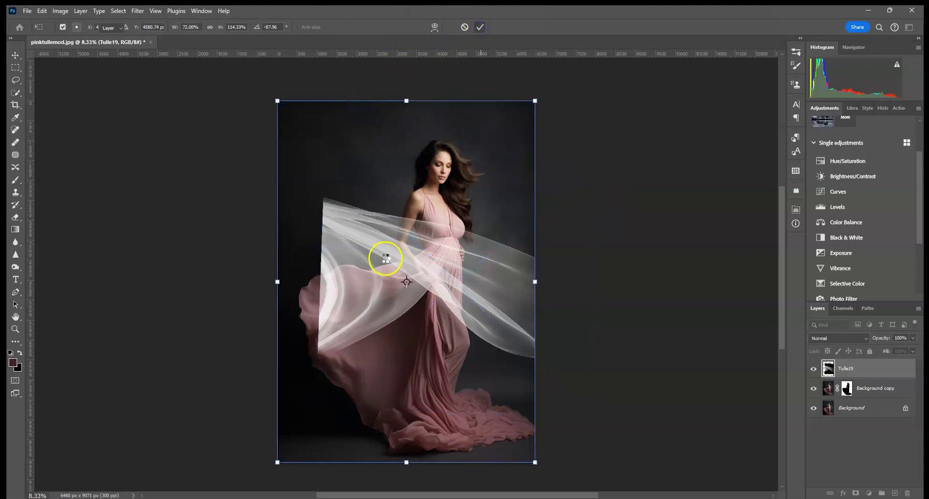
left_click(16, 57)
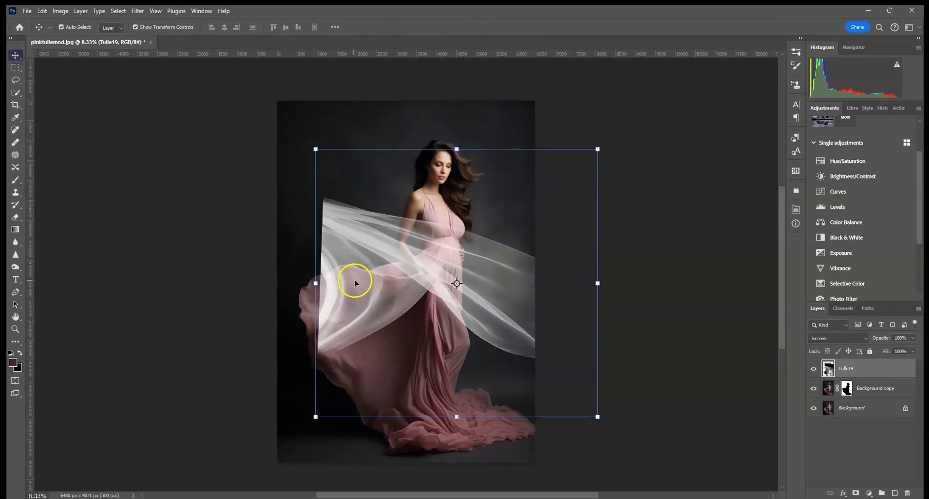
Step: Enlarge the Tulle19 overlay to about 108% width and 128% height and move it up over the woman's head
left_click(317, 150)
left_click_drag(386, 182, 329, 160)
left_click_drag(264, 128, 211, 155)
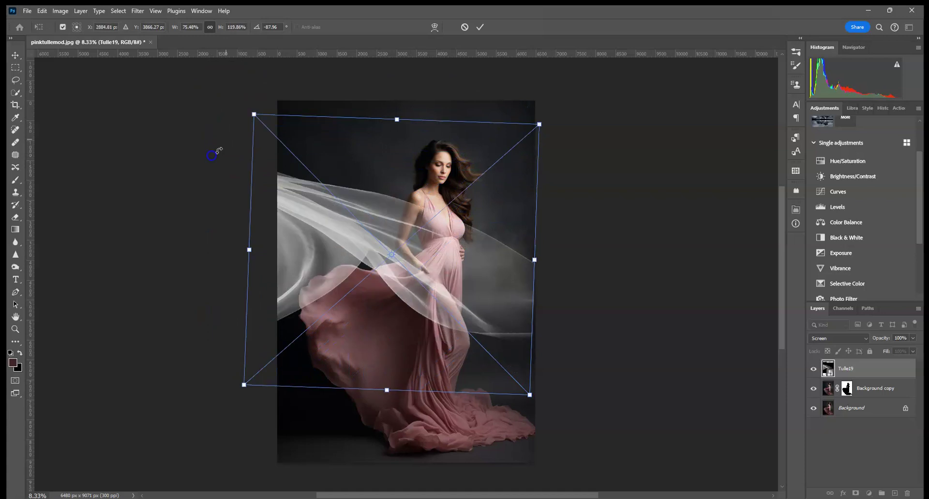
left_click_drag(539, 125, 601, 78)
left_click_drag(595, 238, 481, 235)
left_click_drag(243, 384, 170, 451)
left_click_drag(357, 353, 437, 325)
left_click_drag(444, 264, 433, 301)
left_click_drag(487, 281, 513, 138)
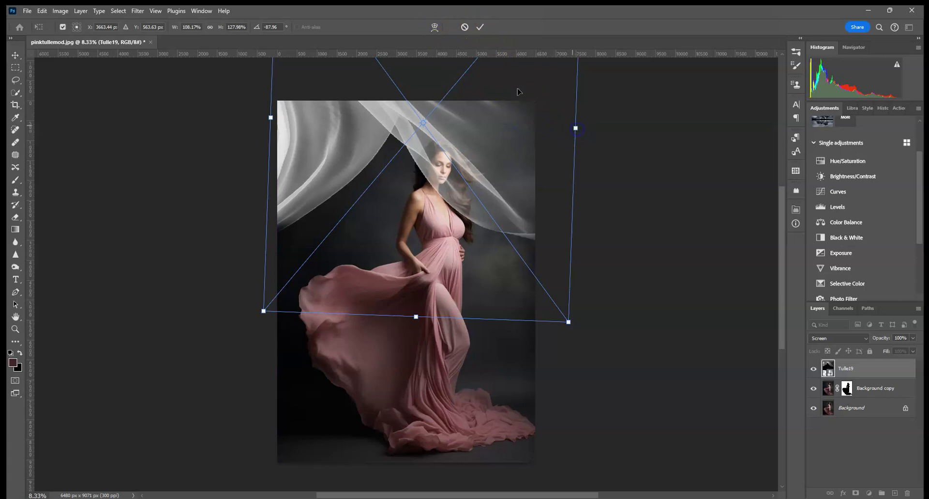
Step: Warp the Tulle19 overlay so its folds curve across the top of the photo and clear the woman's face
left_click(435, 28)
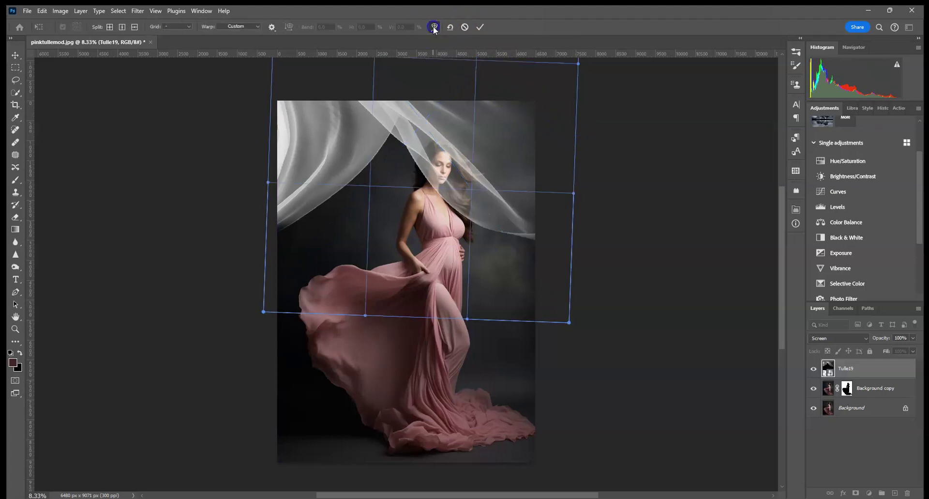
left_click_drag(460, 160, 550, 165)
left_click_drag(361, 148, 324, 142)
left_click_drag(391, 124, 390, 126)
left_click_drag(472, 124, 543, 126)
left_click_drag(276, 175, 275, 136)
left_click_drag(450, 125, 495, 132)
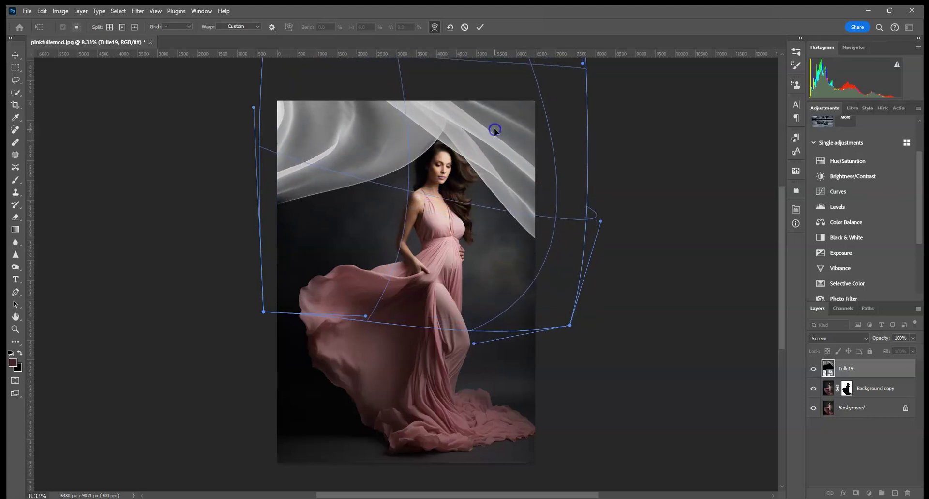
left_click_drag(276, 212, 255, 231)
left_click(478, 30)
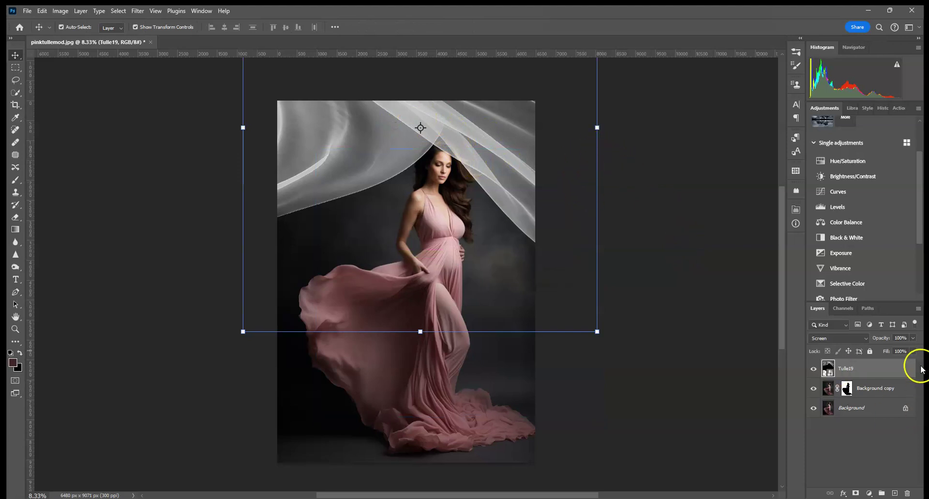
Step: Lower Tulle19's opacity to 66% and darken it with a clipped Curves adjustment at input 164, output 104, comparing before and after
left_click_drag(910, 351, 905, 352)
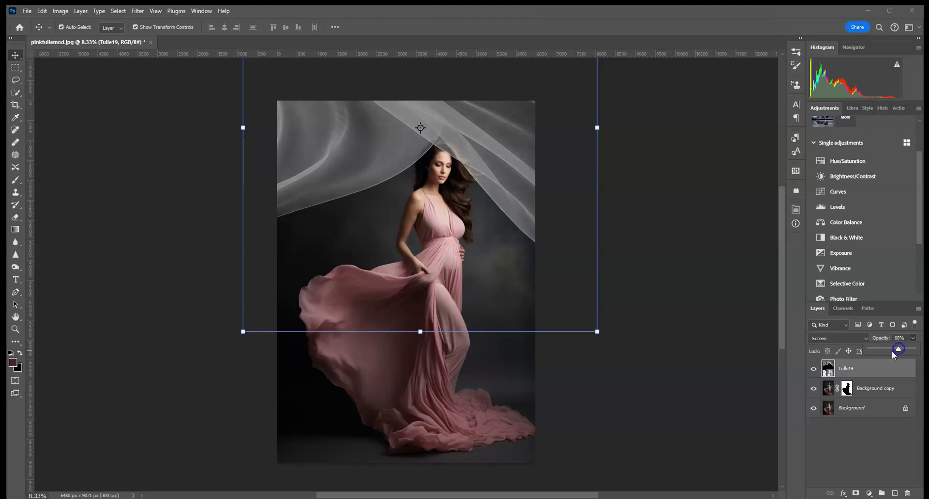
left_click(716, 213)
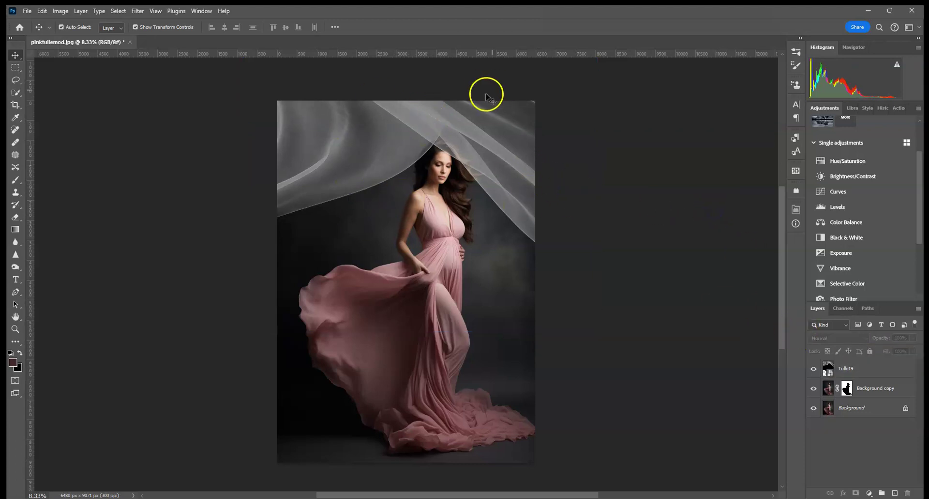
left_click(893, 377)
left_click(842, 192)
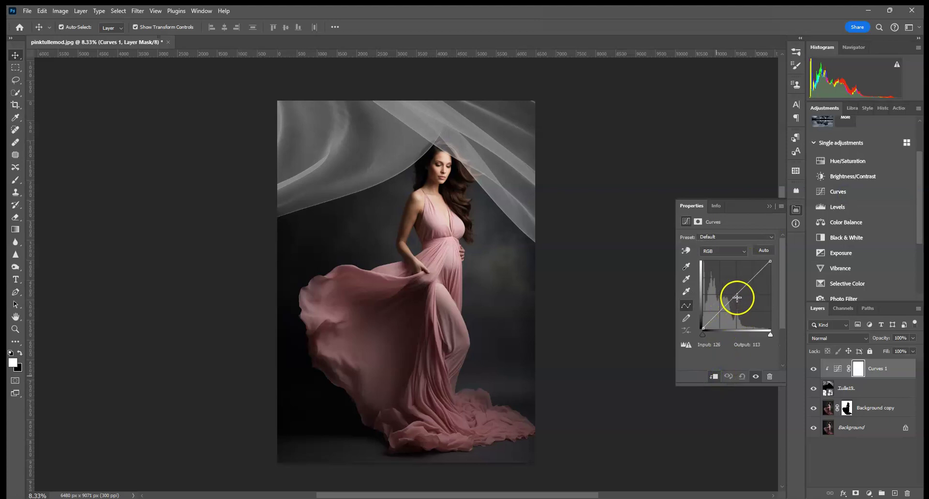
left_click_drag(736, 295, 742, 298)
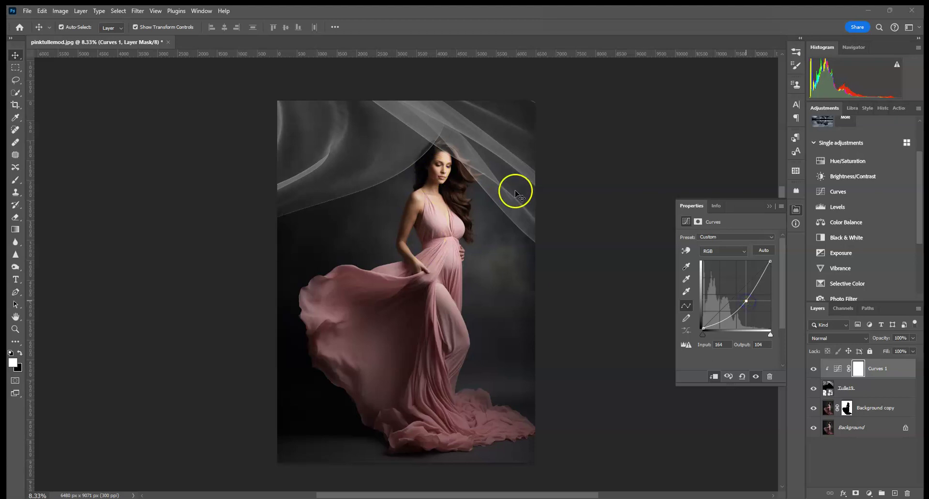
left_click(770, 207)
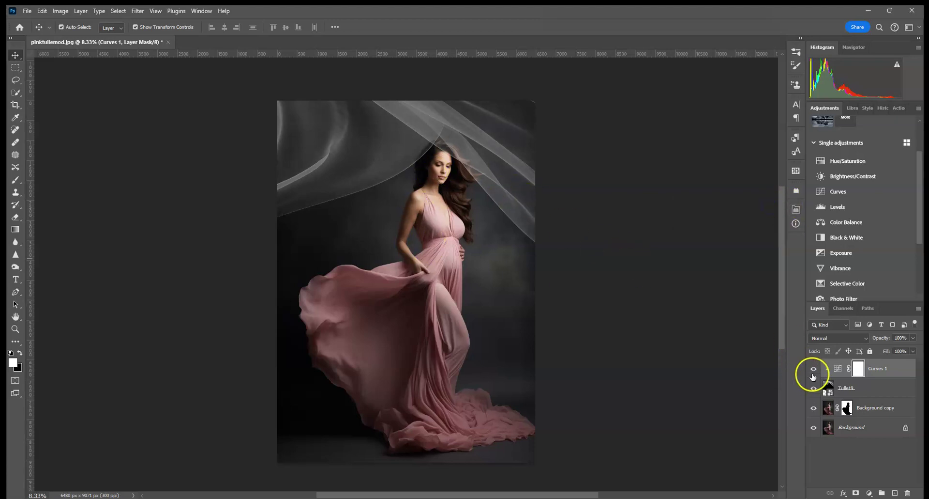
left_click(814, 368)
left_click(814, 369)
left_click(815, 369)
left_click(814, 370)
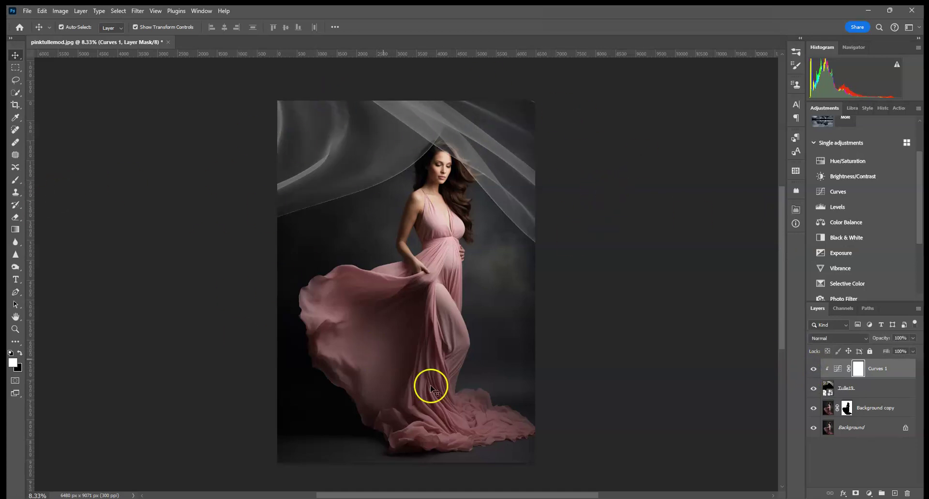
Step: Apply a Gaussian Blur with a 9.2-pixel radius to the Tulle19 layer
left_click(882, 388)
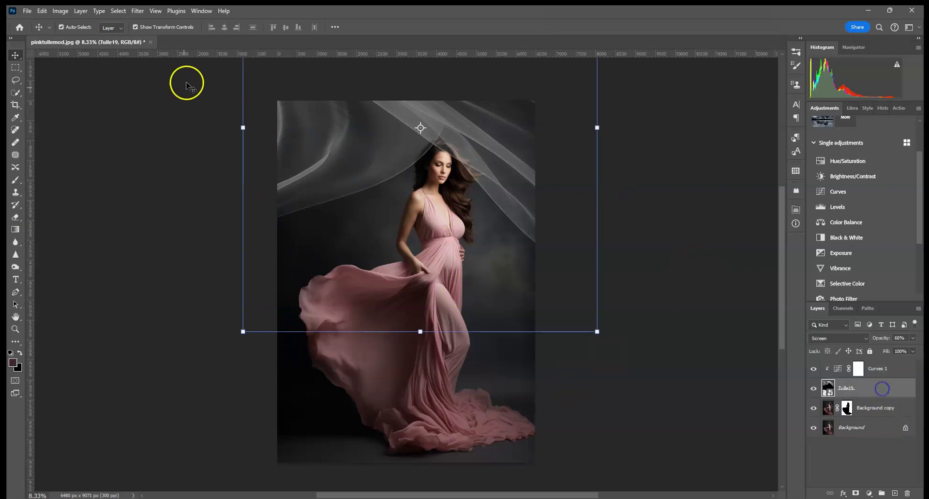
left_click(139, 11)
mouse_move(178, 146)
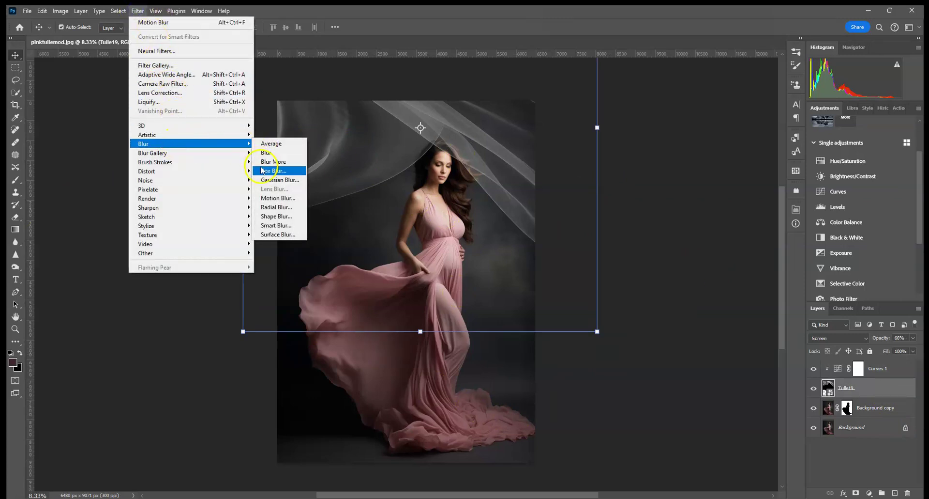
left_click(276, 179)
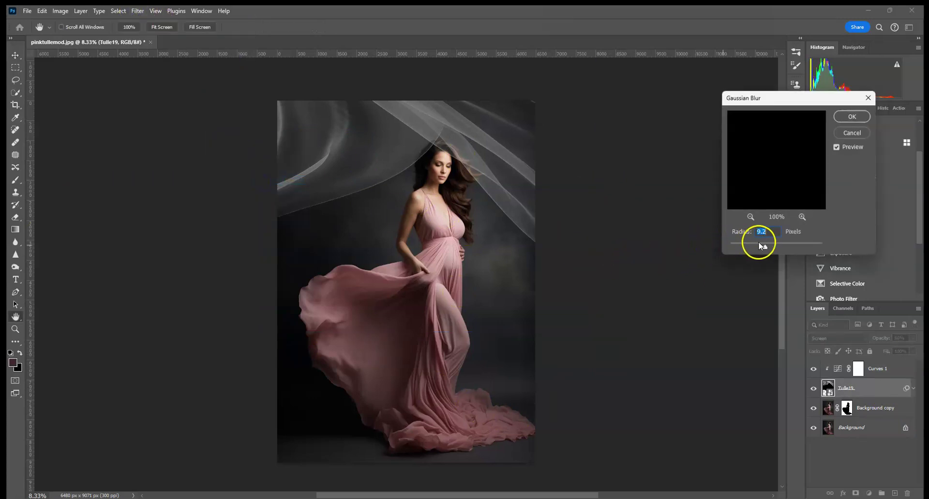
left_click(853, 116)
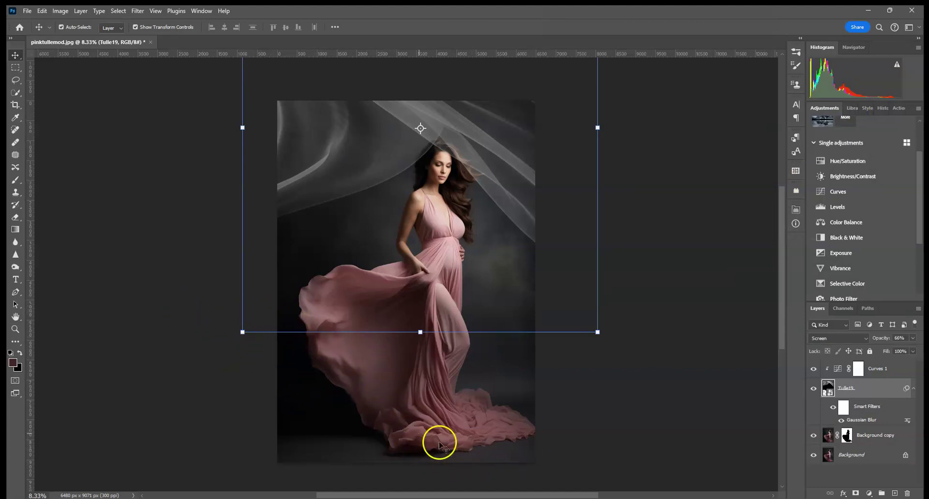
left_click(623, 407)
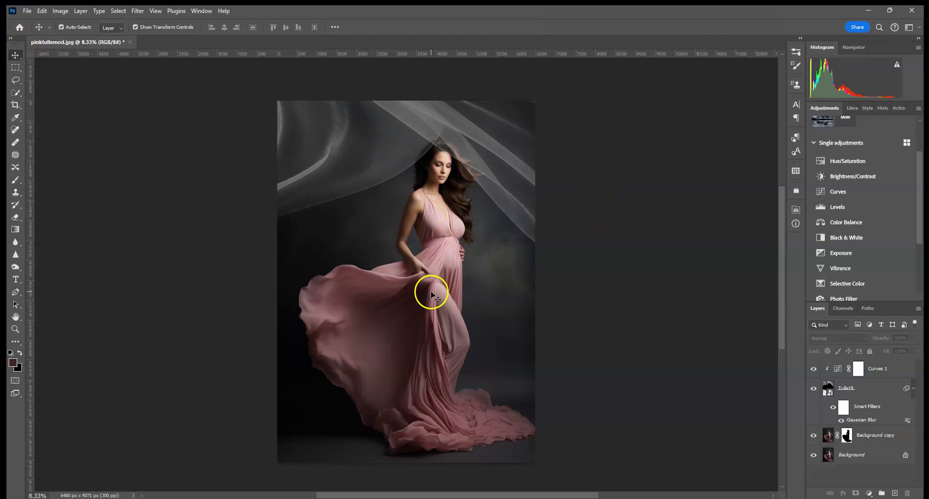
Step: Place the Tulle14 image as an embedded file above the Curves adjustment
left_click(889, 370)
left_click(28, 10)
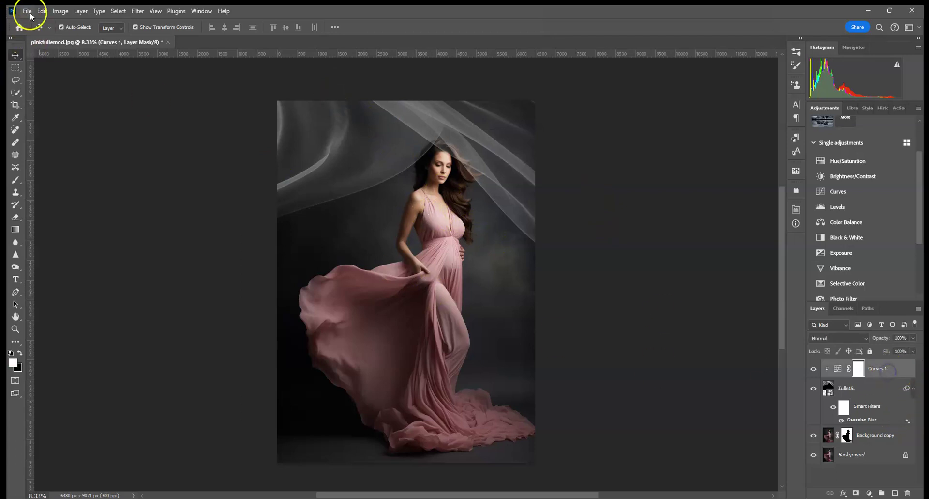
left_click(53, 69)
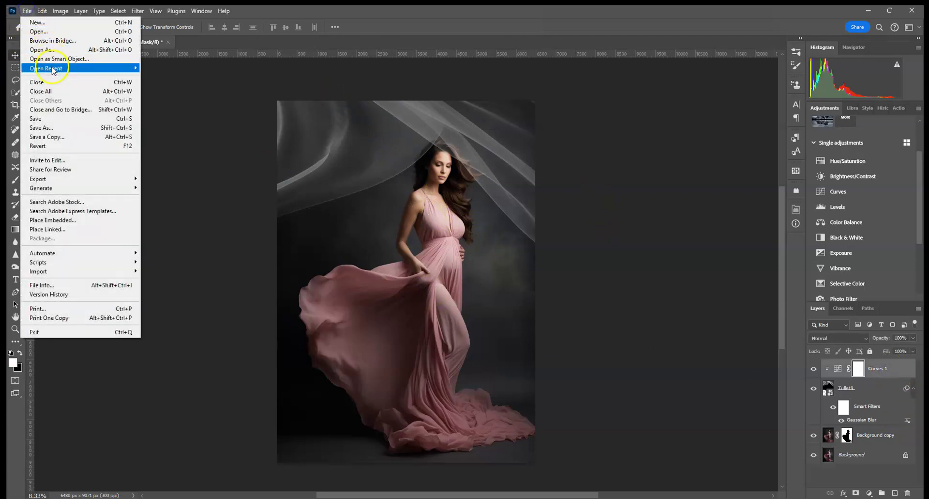
left_click(54, 220)
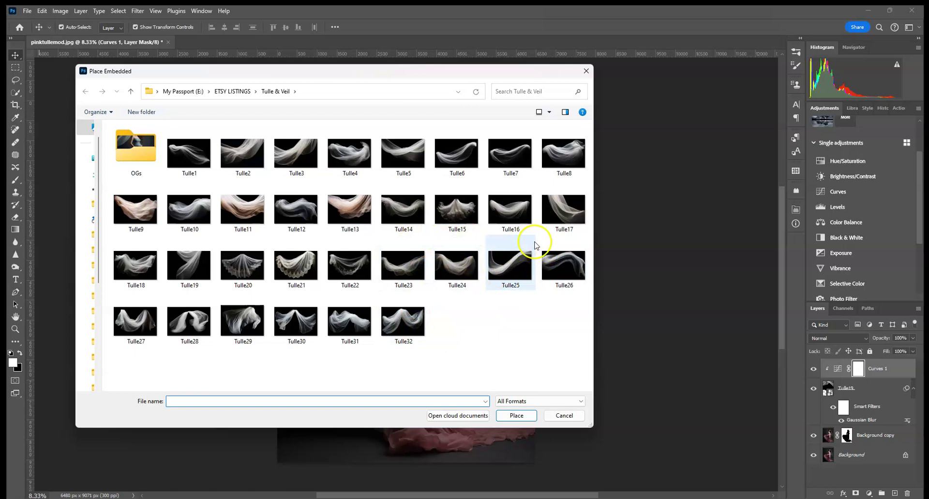
double_click(402, 209)
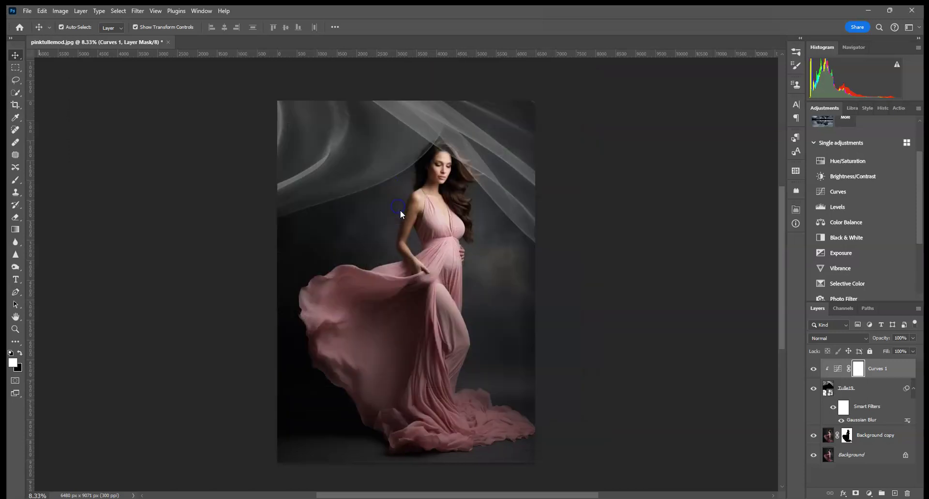
Step: Scale Tulle14 to about the photo's width and warp it into a curve that rises at the left edge
left_click_drag(533, 193, 539, 187)
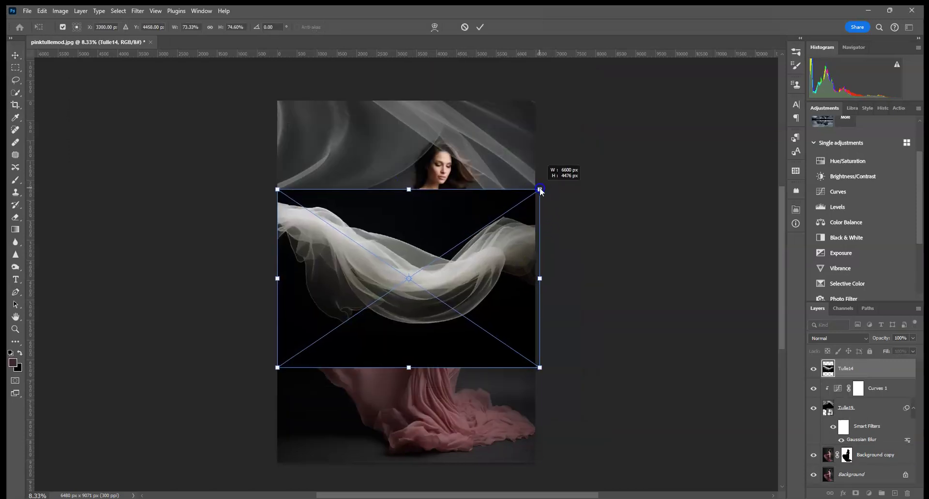
left_click(435, 26)
left_click_drag(410, 296, 408, 100)
left_click_drag(300, 198, 226, 195)
left_click_drag(380, 214, 351, 229)
left_click_drag(397, 202, 399, 208)
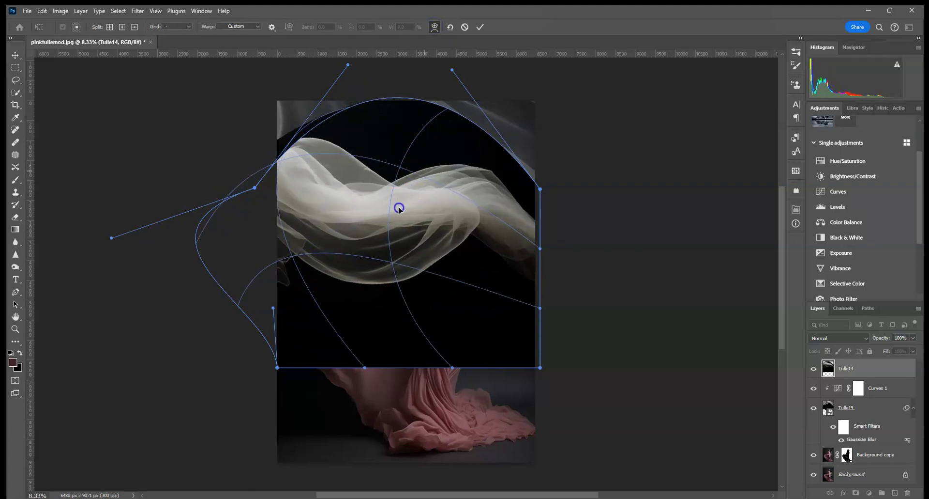
left_click_drag(391, 247, 391, 249)
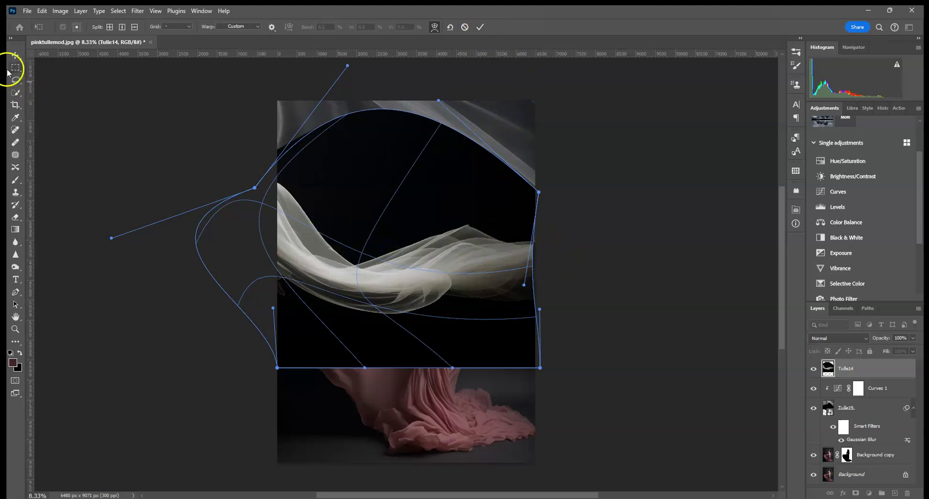
left_click_drag(321, 177, 253, 123)
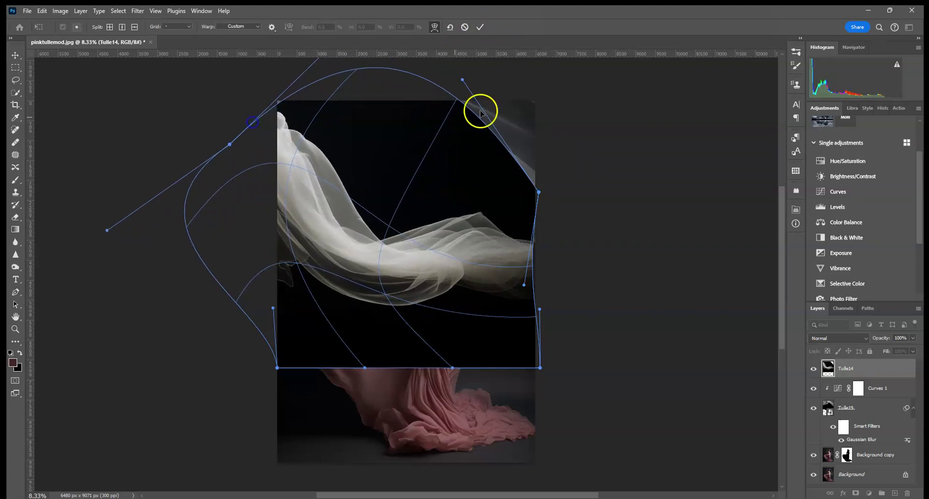
left_click_drag(511, 212, 519, 212)
left_click(481, 28)
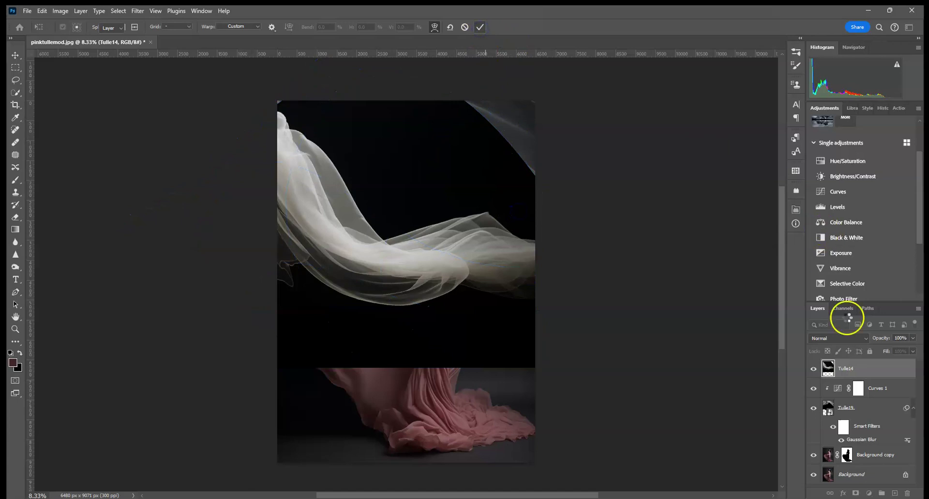
Step: Set the Tulle14 layer's blending mode to Screen
left_click_drag(834, 435, 830, 375)
left_click(830, 338)
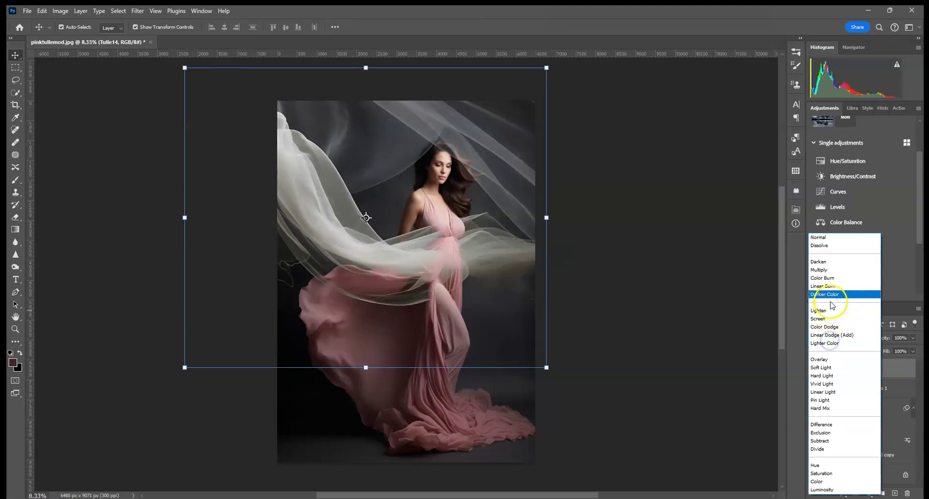
left_click(829, 318)
Step: Widen the Tulle14 overlay to about 78% and move it down so it sweeps across the hem of the dress
left_click(547, 367)
left_click_drag(514, 292, 489, 475)
left_click_drag(531, 390, 512, 404)
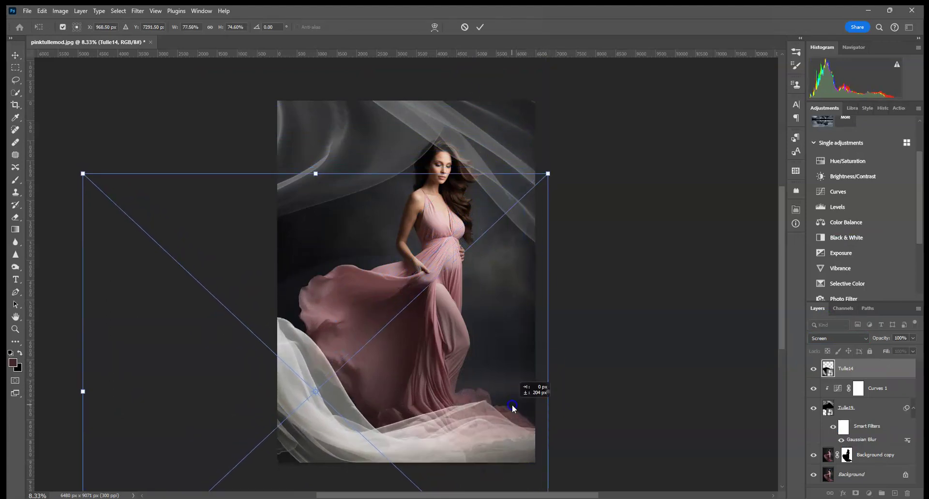
left_click(480, 27)
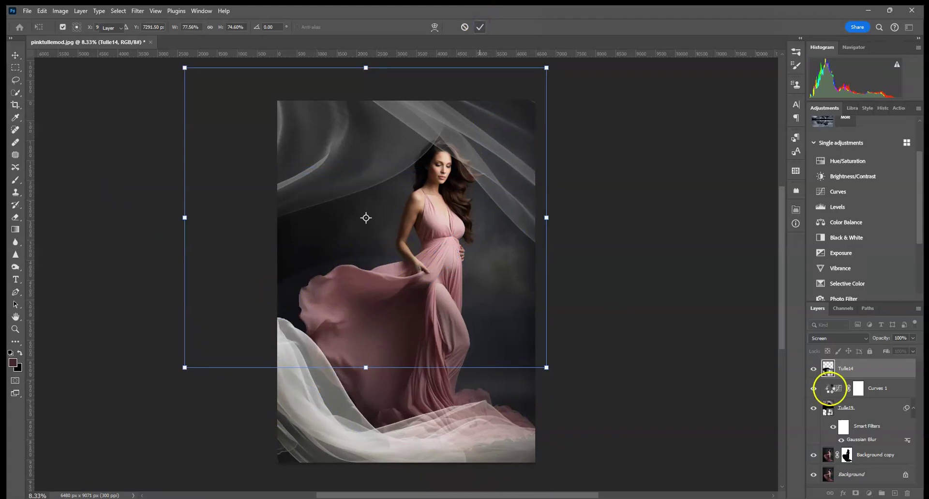
Step: Rasterize the Tulle14 layer and brush over it with the Burn tool on Shadows at 73% exposure
left_click(15, 266)
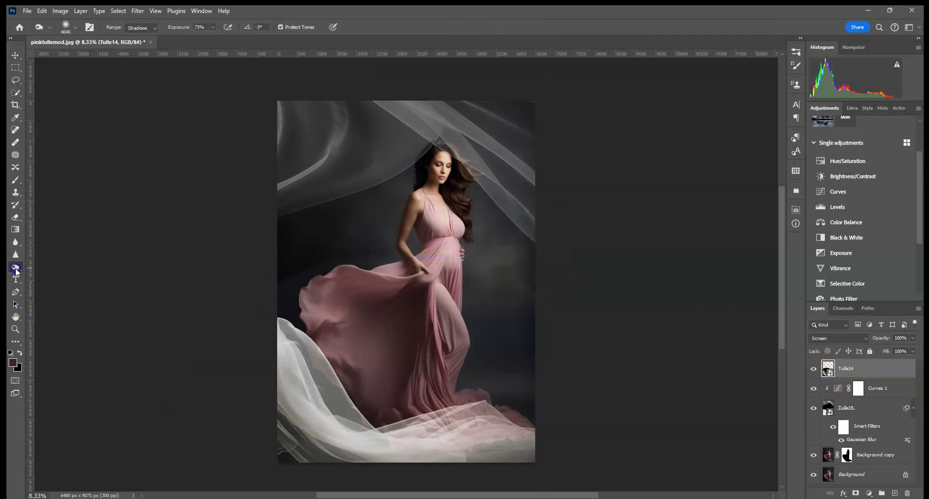
left_click(341, 271)
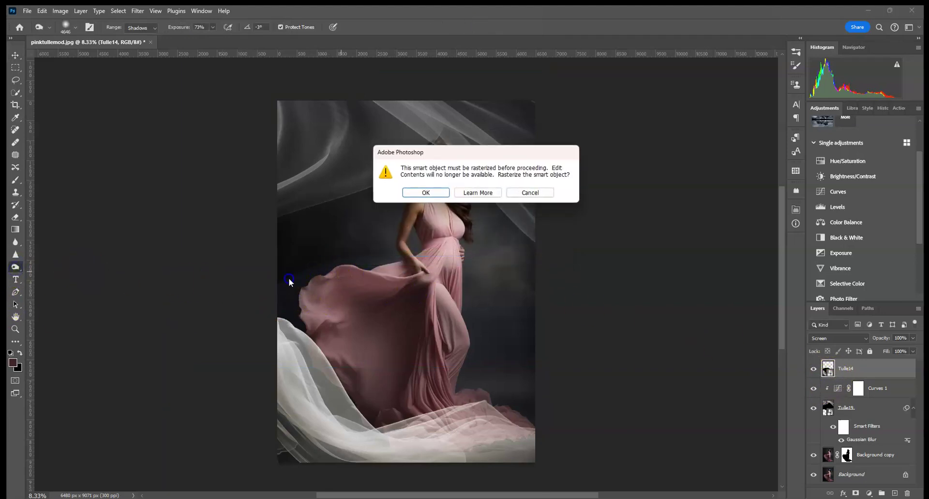
left_click(433, 193)
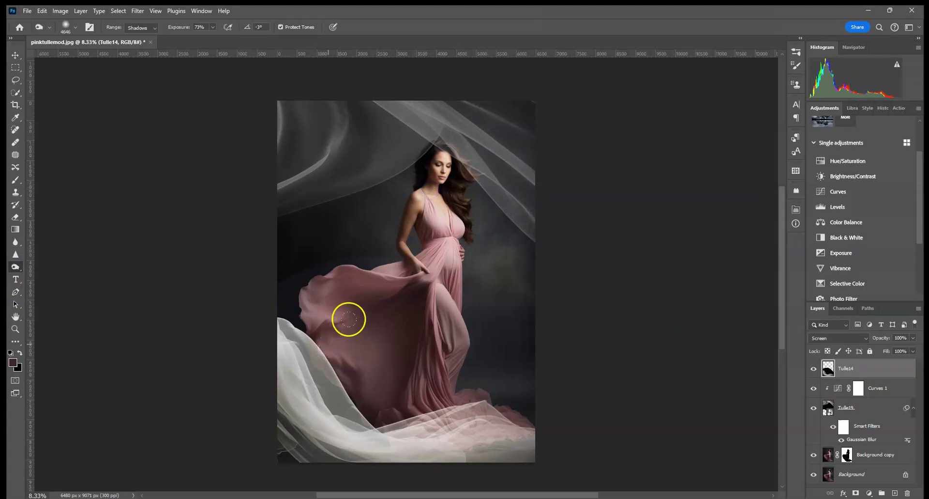
left_click_drag(347, 275, 341, 276)
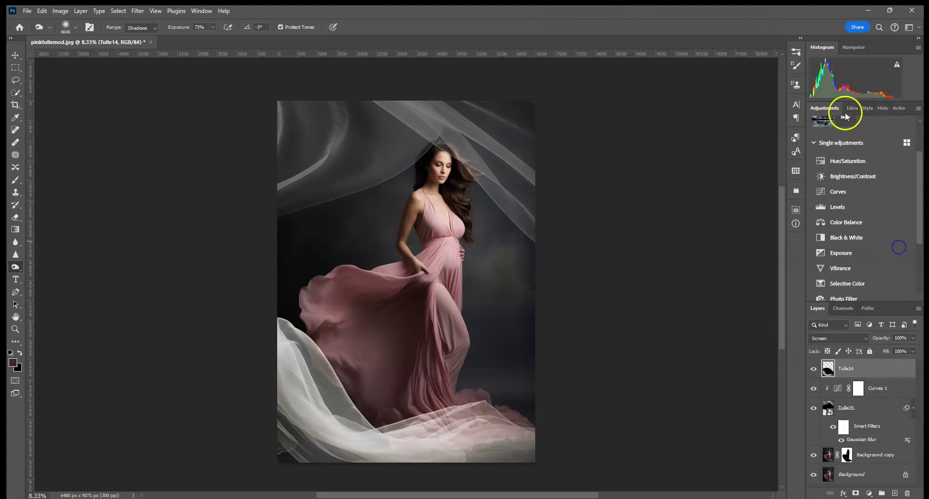
Step: Darken Tulle14 with a clipped Curves adjustment at input 153, output 115, and lower the tulle layer's opacity to 73%
left_click(838, 192)
left_click(715, 377)
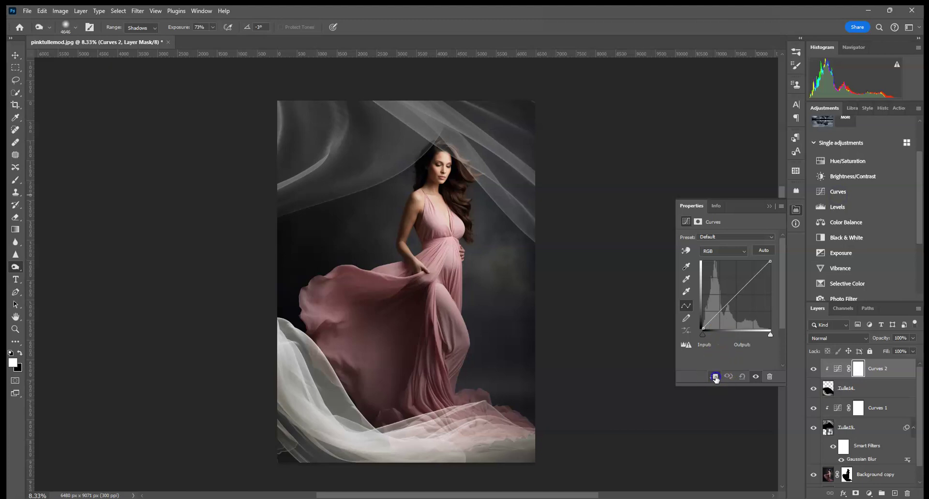
left_click(744, 297)
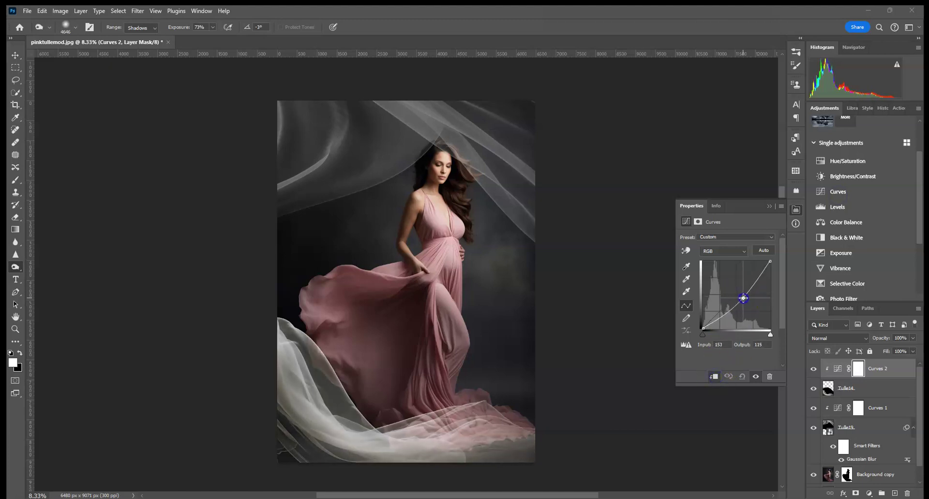
left_click(873, 391)
left_click(911, 338)
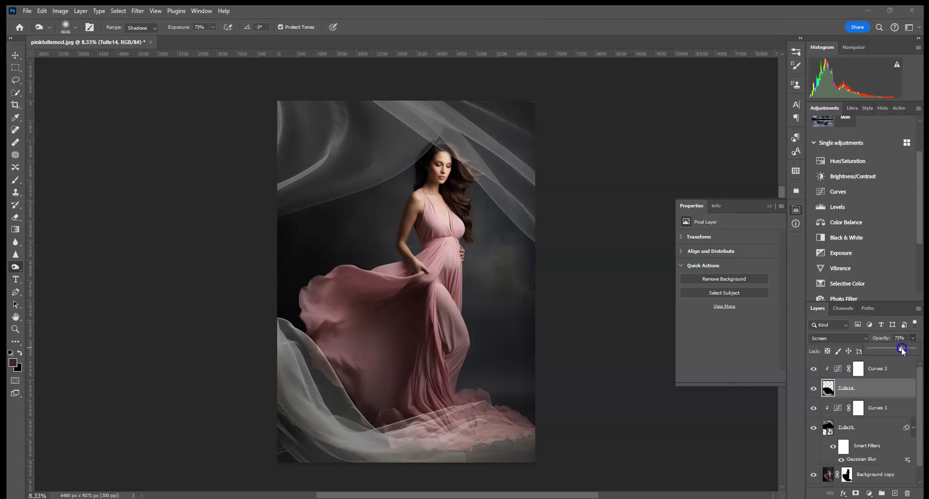
Step: Try a curve point at input 184, output 102 on the Curves 2 adjustment and delete that adjustment layer
left_click(842, 370)
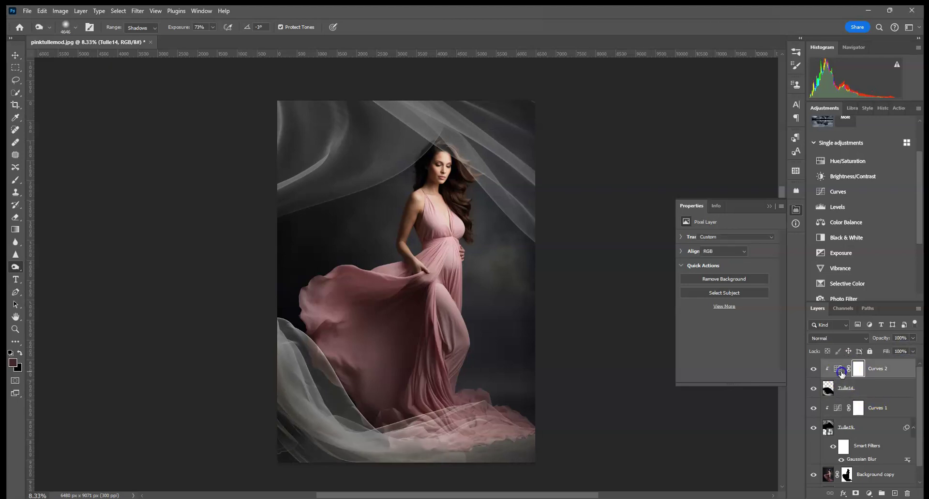
left_click(751, 301)
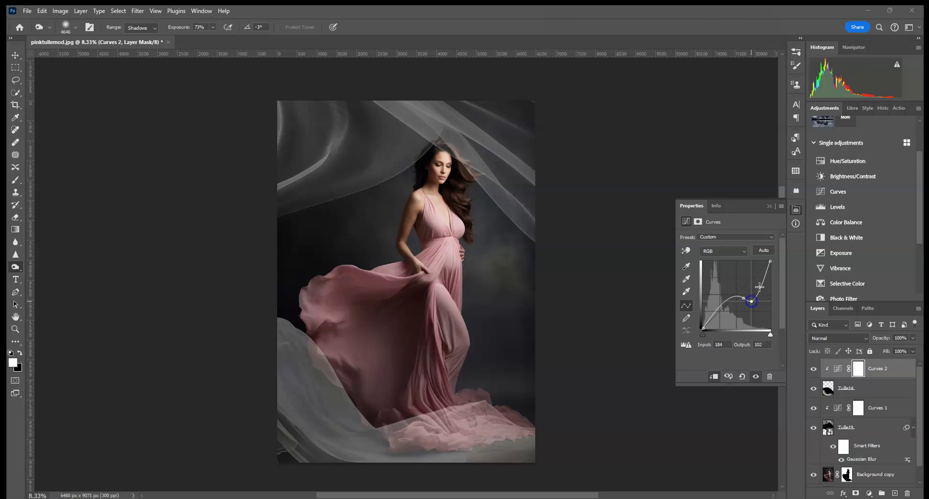
left_click(768, 206)
left_click_drag(885, 373, 908, 492)
Step: Add a fresh Curves adjustment clipped to Tulle14 and pull its midtones down to darken the lower tulle
left_click(857, 192)
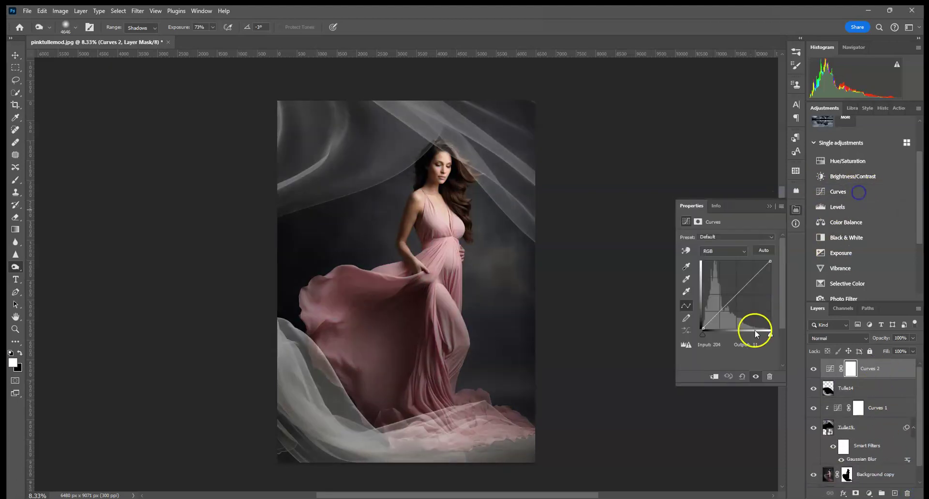
left_click(714, 376)
left_click_drag(737, 300, 748, 306)
left_click(770, 206)
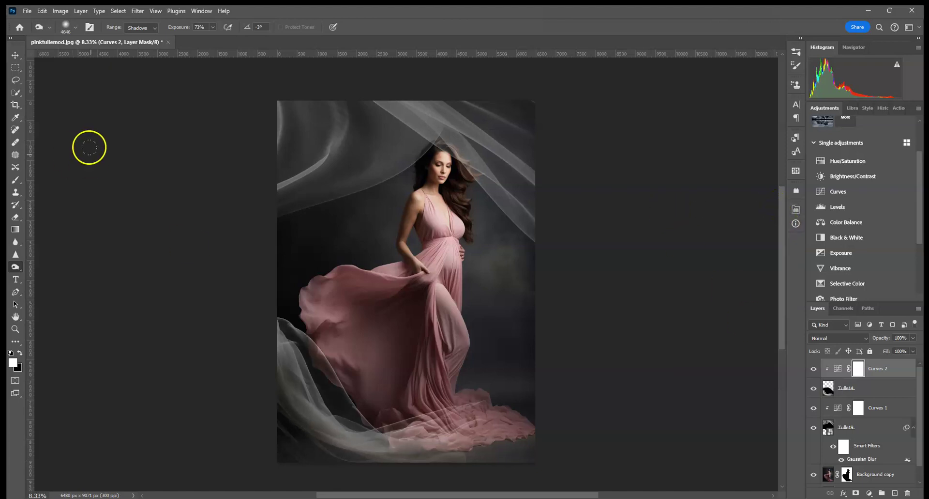
Step: Widen the Tulle14 layer to 109.47% and rotate it 10.45° so the tulle sweeps lower around the dress
left_click(15, 55)
left_click(283, 389)
left_click_drag(165, 406, 128, 402)
left_click_drag(583, 371, 581, 415)
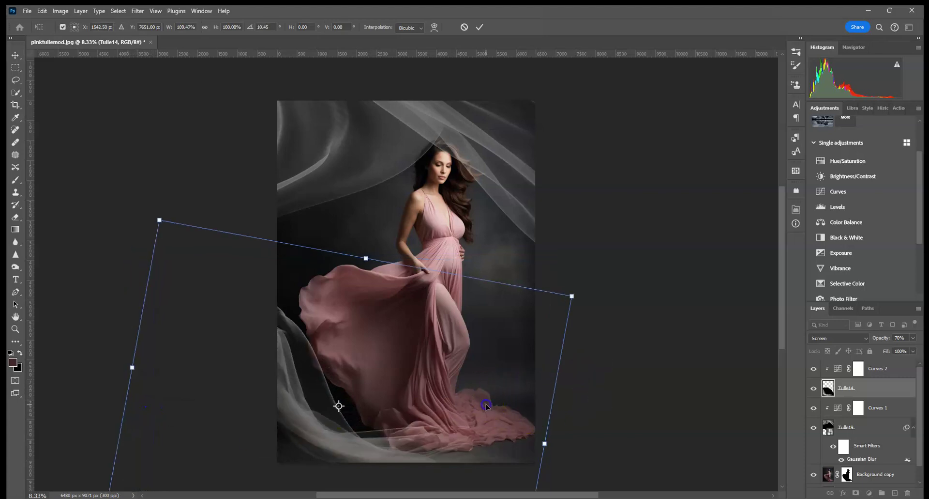
left_click(480, 27)
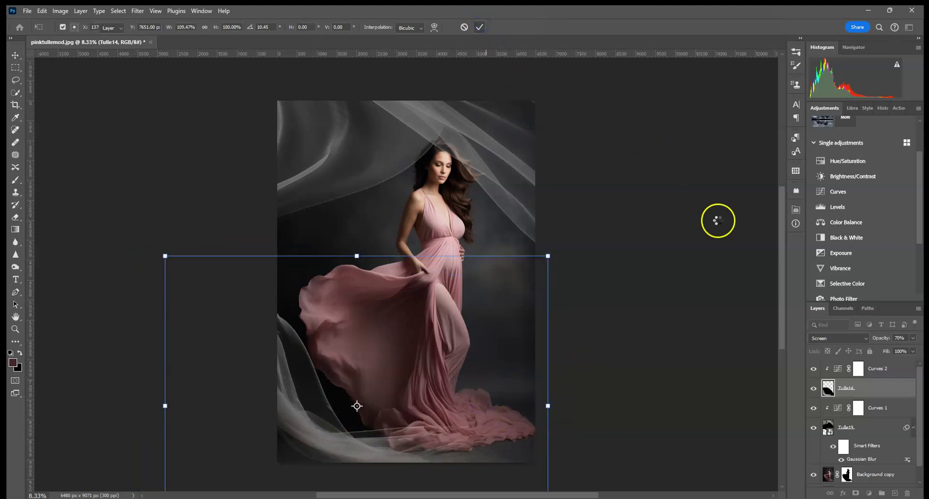
Step: Reapply the last used filter to the Tulle14 layer and deselect the layer
left_click(142, 11)
left_click(142, 20)
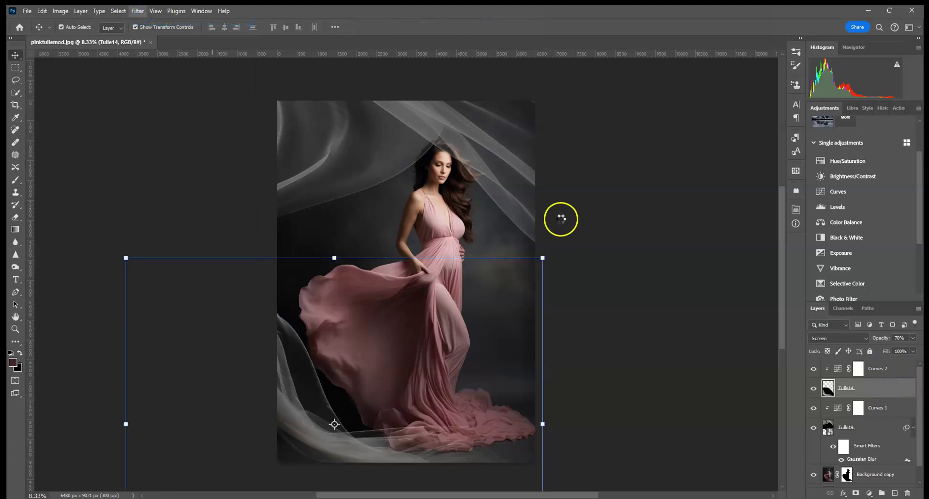
left_click(639, 224)
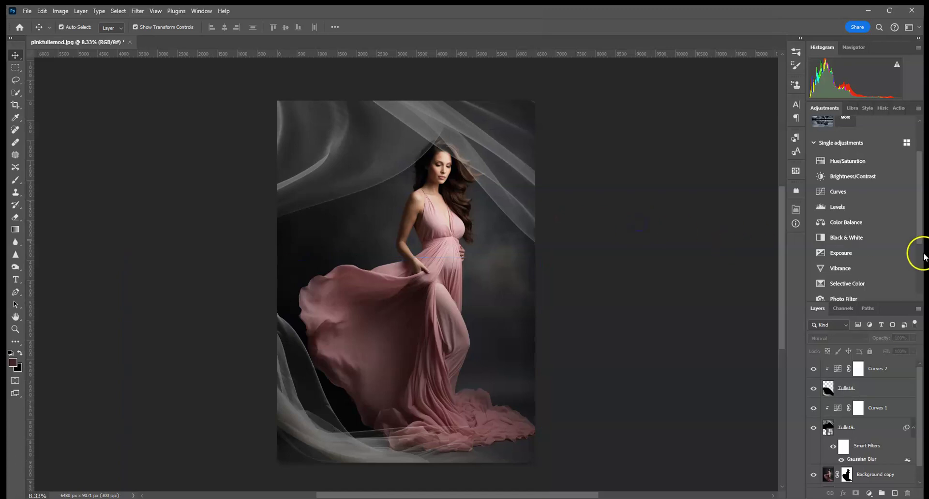